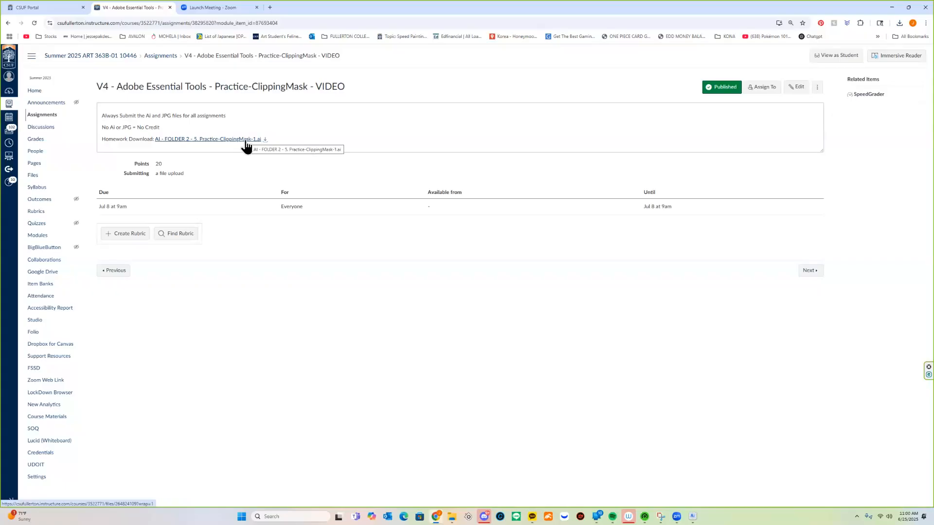
Open the downloaded homework file "AI - FOLDER 2 - 5. Practice-ClippingMask-1.ai" from the Downloads folder in Illustrator
{"action": "left_click", "coordinate": [246, 143]}
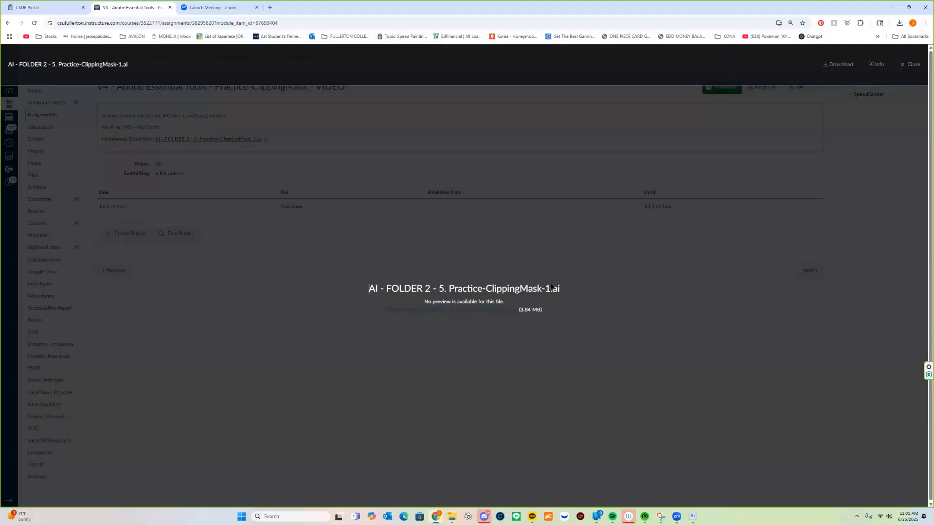
{"action": "left_click", "coordinate": [909, 64]}
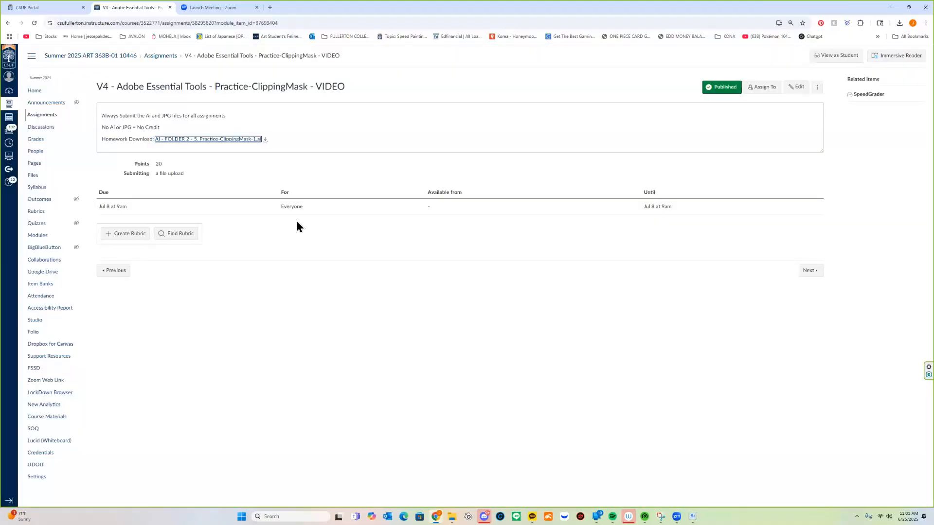
{"action": "left_click", "coordinate": [453, 506]}
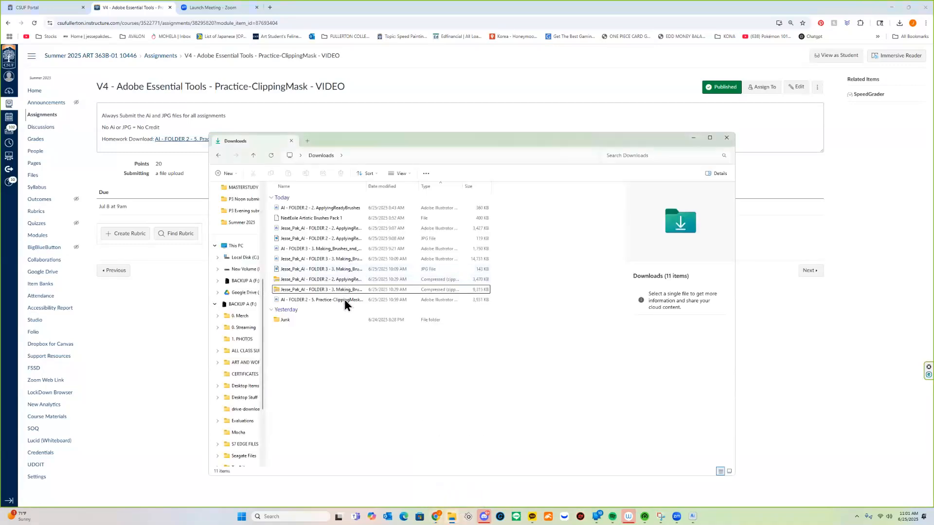
{"action": "left_click", "coordinate": [344, 299]}
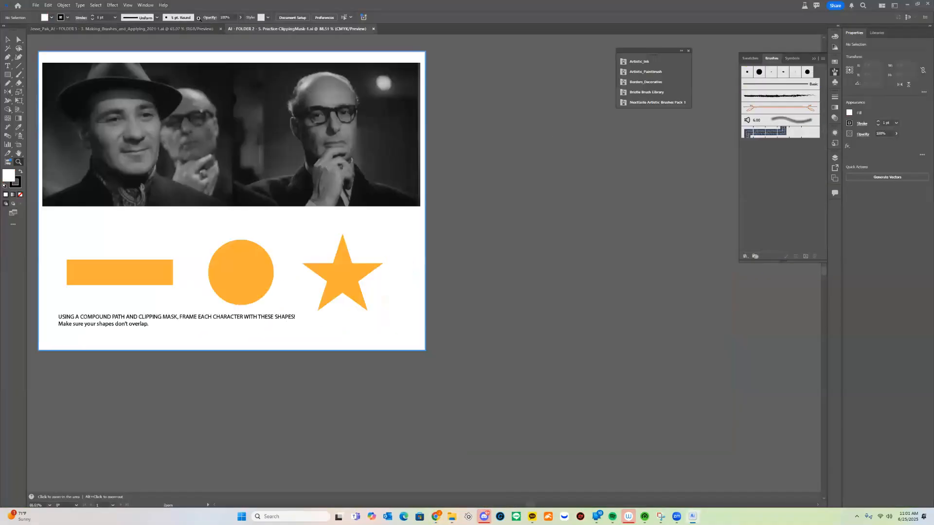
Close the other open document so that only the clipping-mask practice file stays open
{"action": "left_click", "coordinate": [219, 29]}
{"action": "key", "text": "h"}
{"action": "left_click_drag", "start_coordinate": [435, 269], "coordinate": [615, 350]}
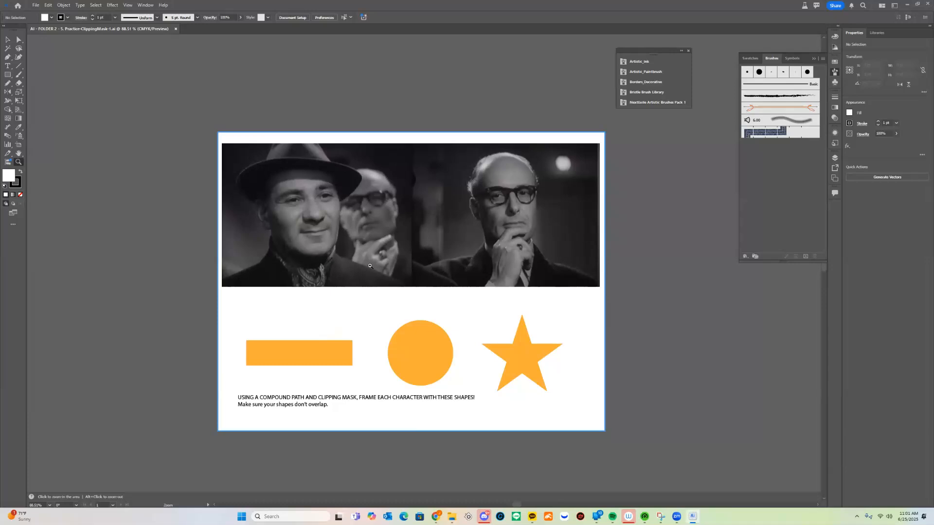
{"action": "left_click_drag", "start_coordinate": [314, 297], "coordinate": [312, 249]}
{"action": "left_click_drag", "start_coordinate": [311, 249], "coordinate": [324, 286]}
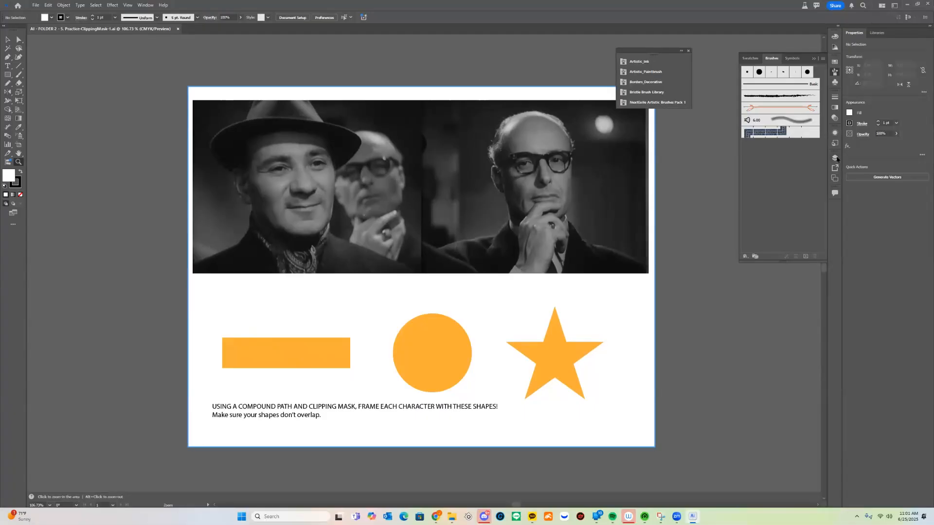
Show the document's layers and enlarge the list so the contents of Shapes and Photo fit
{"action": "left_click", "coordinate": [145, 6]}
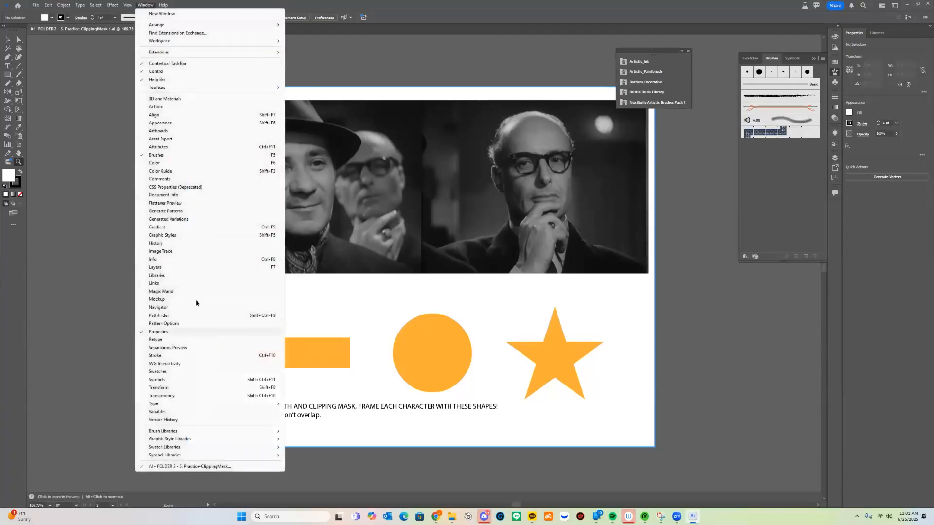
{"action": "left_click", "coordinate": [192, 268]}
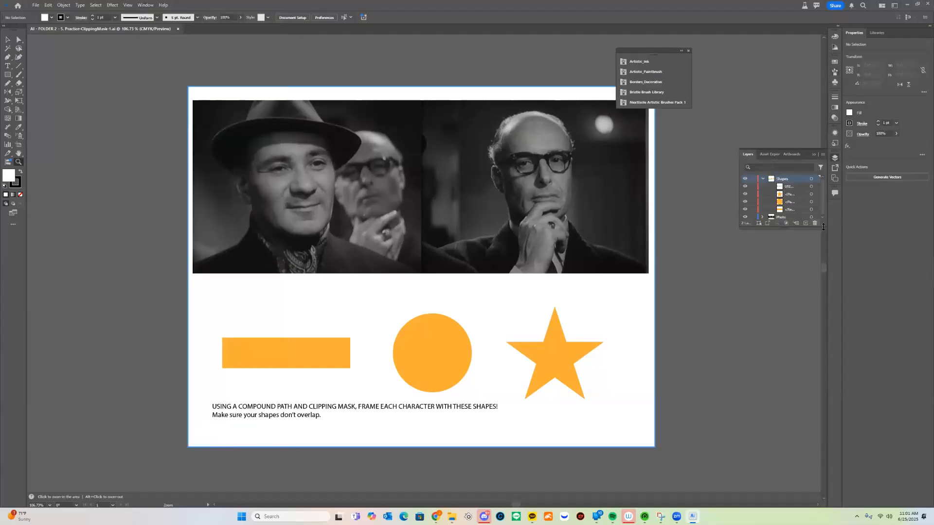
{"action": "left_click_drag", "start_coordinate": [823, 366], "coordinate": [822, 364]}
{"action": "left_click", "coordinate": [786, 210]}
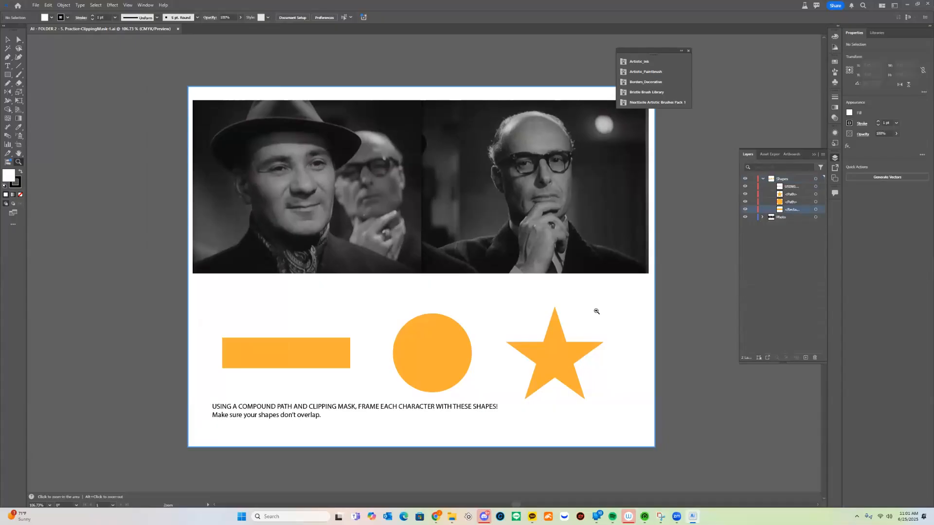
Move the orange circle up toward the photo, and shift the photo slightly up and to the left
{"action": "key", "text": "v"}
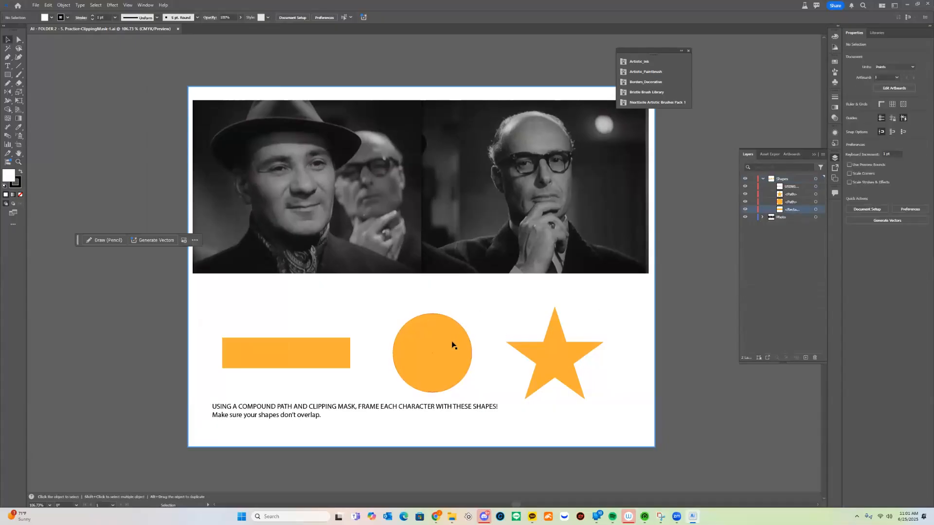
{"action": "left_click", "coordinate": [451, 345]}
{"action": "left_click_drag", "start_coordinate": [451, 344], "coordinate": [469, 317]}
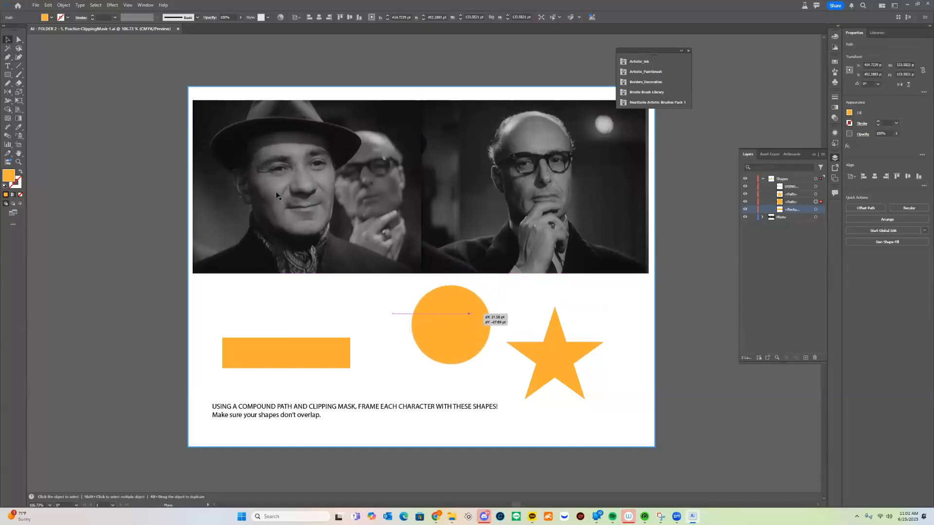
{"action": "mouse_move", "coordinate": [511, 213]}
{"action": "left_mouse_down"}
{"action": "mouse_move", "coordinate": [499, 212]}
{"action": "mouse_move", "coordinate": [535, 218]}
{"action": "mouse_move", "coordinate": [509, 205]}
{"action": "mouse_move", "coordinate": [530, 199]}
{"action": "mouse_move", "coordinate": [495, 203]}
{"action": "left_mouse_up"}
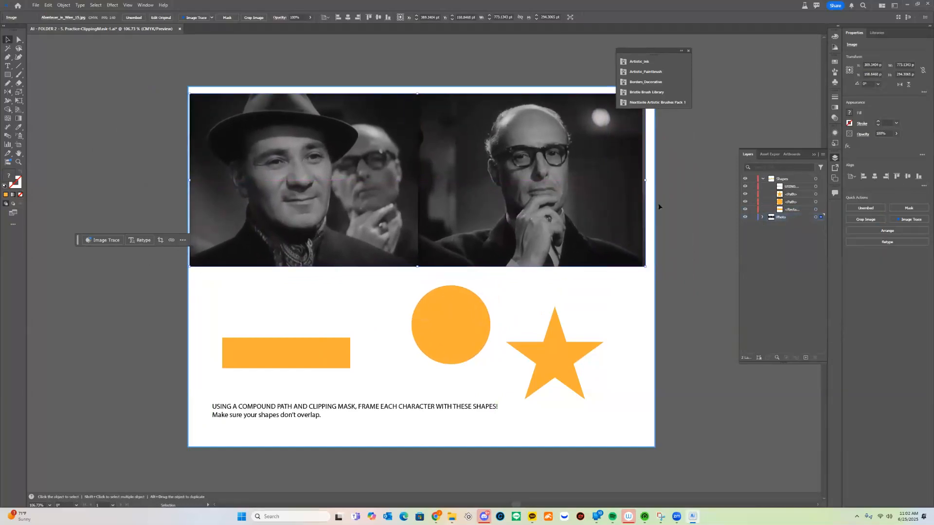
Place the orange circle over the face of the man on the photo's right and enlarge it to about 194 pt
{"action": "left_click", "coordinate": [457, 332]}
{"action": "left_click_drag", "start_coordinate": [457, 332], "coordinate": [524, 146]}
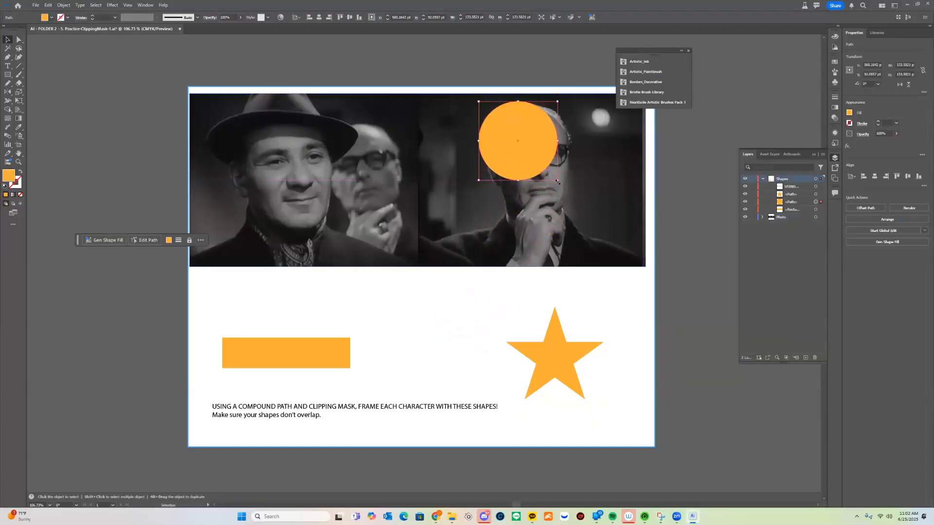
{"action": "mouse_move", "coordinate": [557, 181]}
{"action": "left_mouse_down"}
{"action": "mouse_move", "coordinate": [593, 216]}
{"action": "mouse_move", "coordinate": [550, 177]}
{"action": "left_mouse_up"}
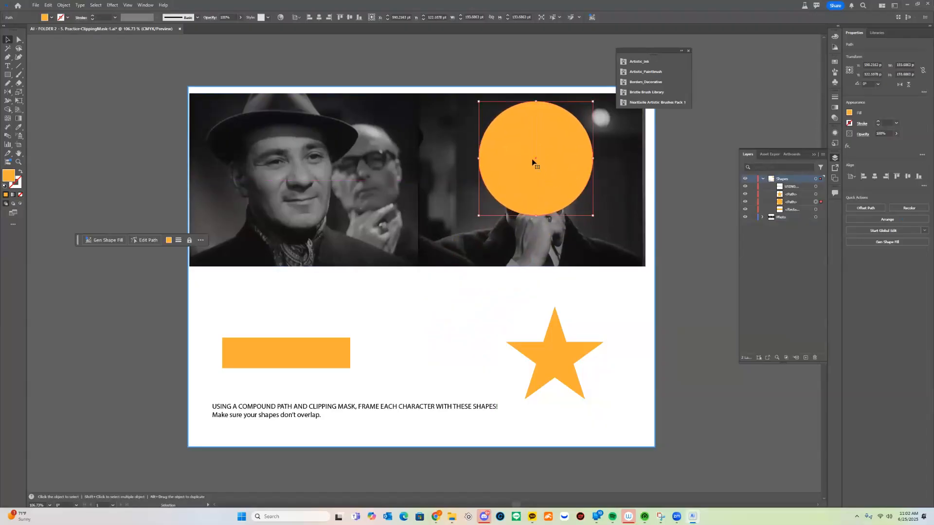
{"action": "left_click", "coordinate": [545, 74]}
Make a clipping mask from the photo and the orange circle above it
{"action": "scroll", "coordinate": [544, 74], "scroll_direction": "up", "scroll_amount": 3}
{"action": "scroll", "coordinate": [545, 73], "scroll_direction": "right", "scroll_amount": 2}
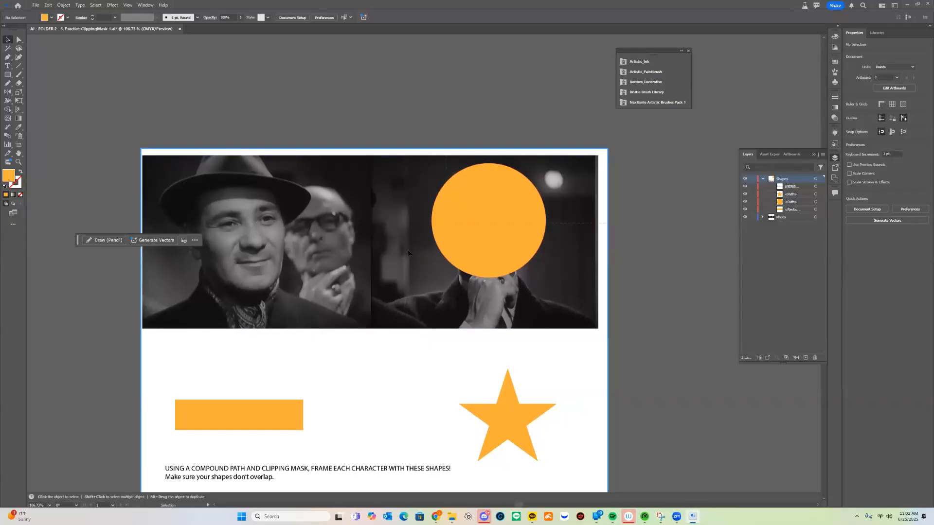
{"action": "left_click_drag", "start_coordinate": [383, 281], "coordinate": [531, 226]}
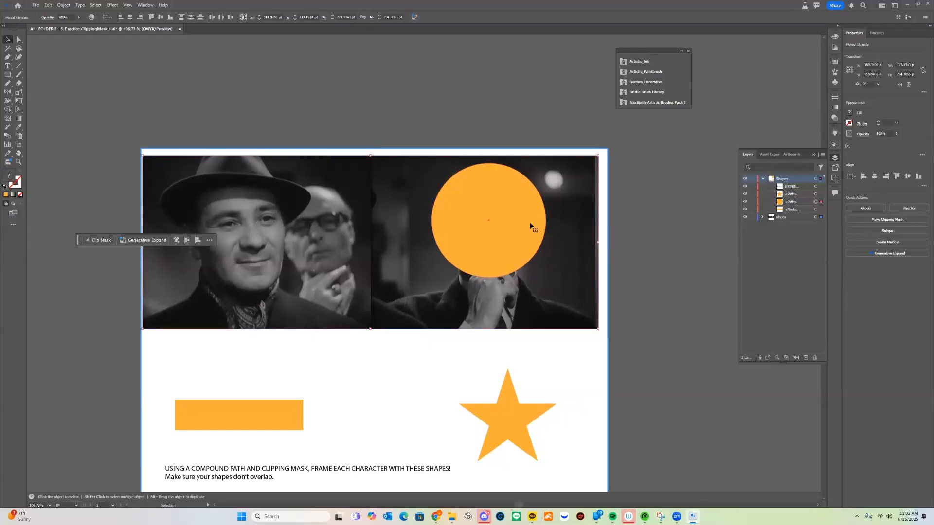
{"action": "right_click", "coordinate": [499, 227]}
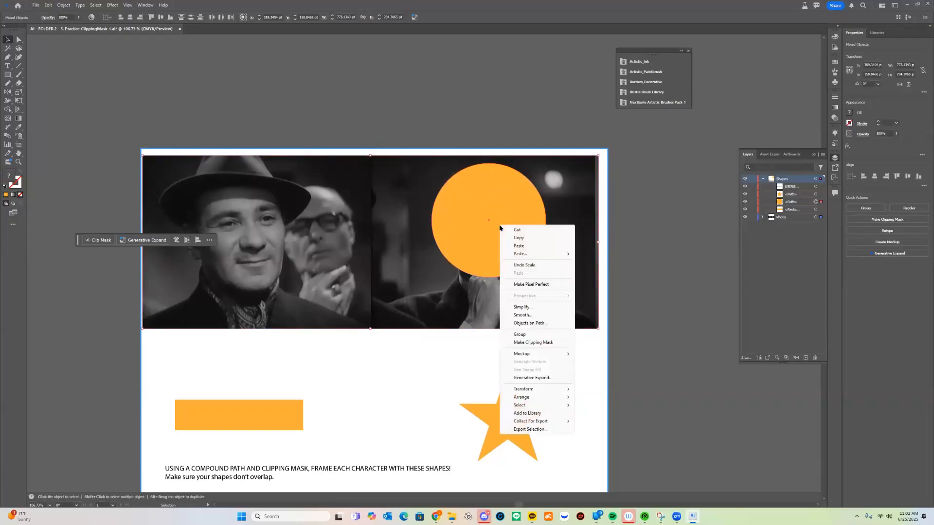
{"action": "left_click", "coordinate": [550, 343]}
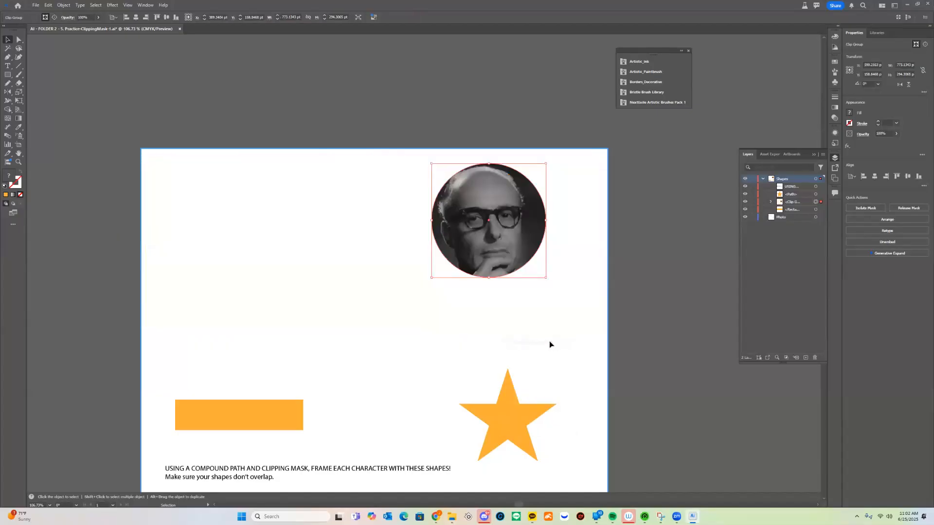
Reposition the circular clip group in the upper-right area of the artboard
{"action": "left_click_drag", "start_coordinate": [481, 192], "coordinate": [473, 233]}
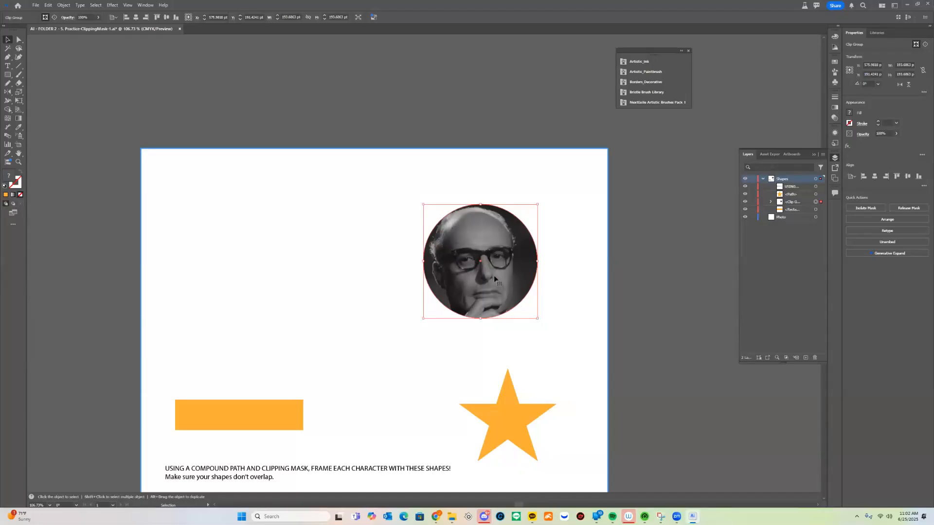
{"action": "left_click_drag", "start_coordinate": [428, 279], "coordinate": [415, 225]}
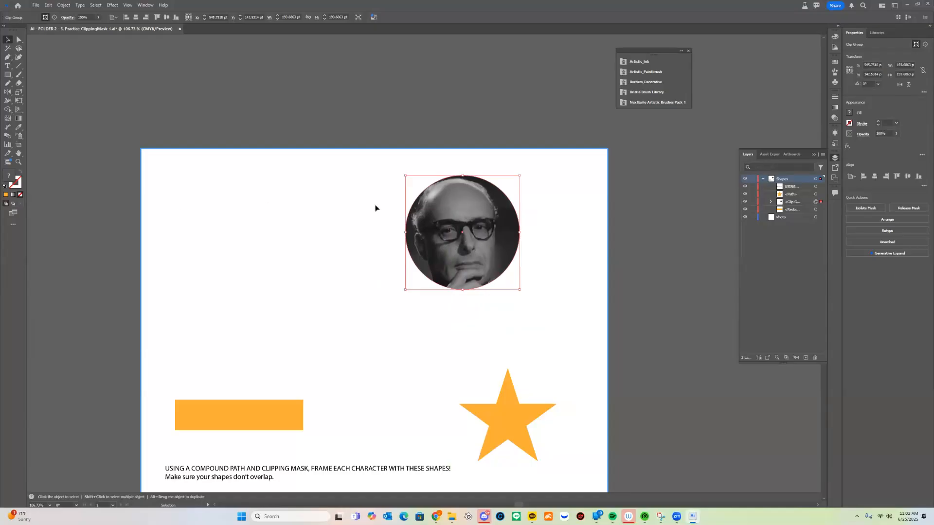
{"action": "left_click_drag", "start_coordinate": [504, 238], "coordinate": [517, 234]}
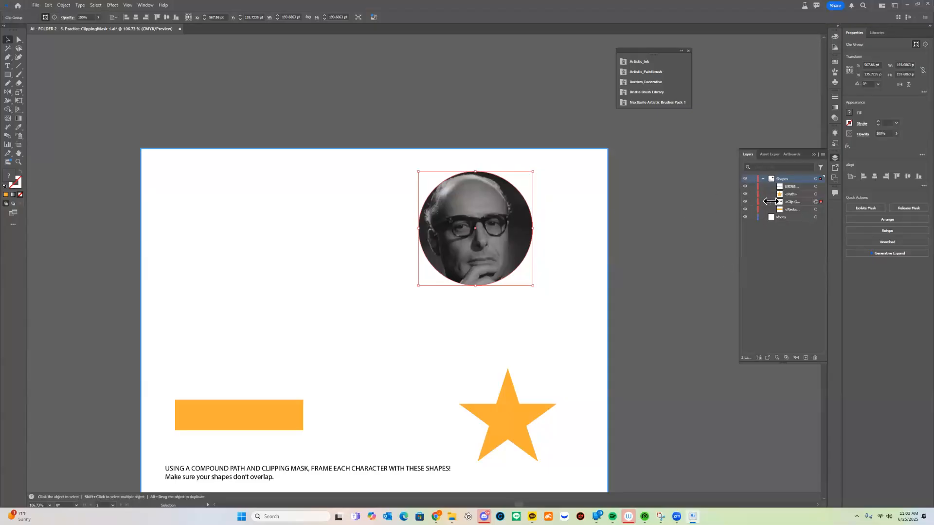
Expand the clip group in the layer list to reveal its clipping path and image
{"action": "left_click", "coordinate": [772, 201]}
{"action": "left_click", "coordinate": [772, 202]}
{"action": "left_click", "coordinate": [771, 201]}
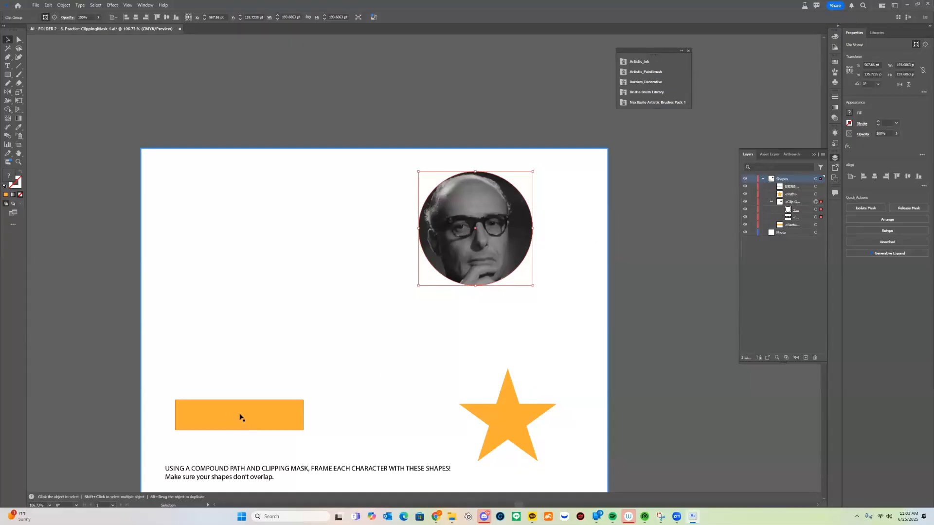
Move the orange rectangle to the area left of the star, above the instruction text, backing out of its isolation mode on the way
{"action": "double_click", "coordinate": [285, 417]}
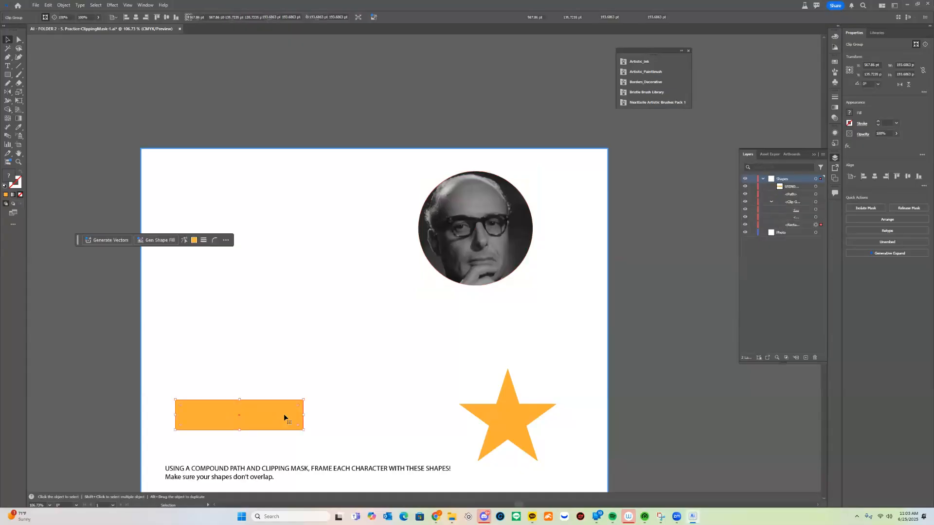
{"action": "left_click_drag", "start_coordinate": [258, 423], "coordinate": [338, 321]}
{"action": "left_click", "coordinate": [486, 292]}
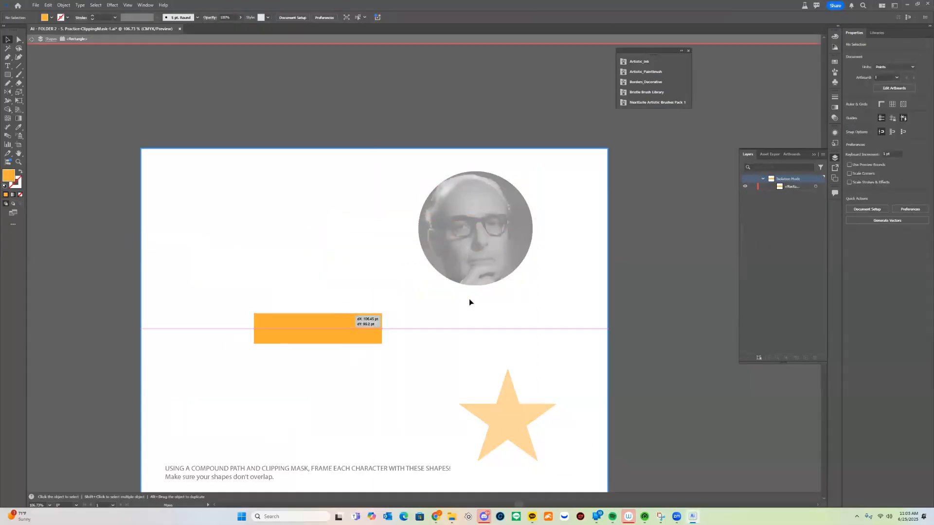
{"action": "left_click", "coordinate": [32, 42]}
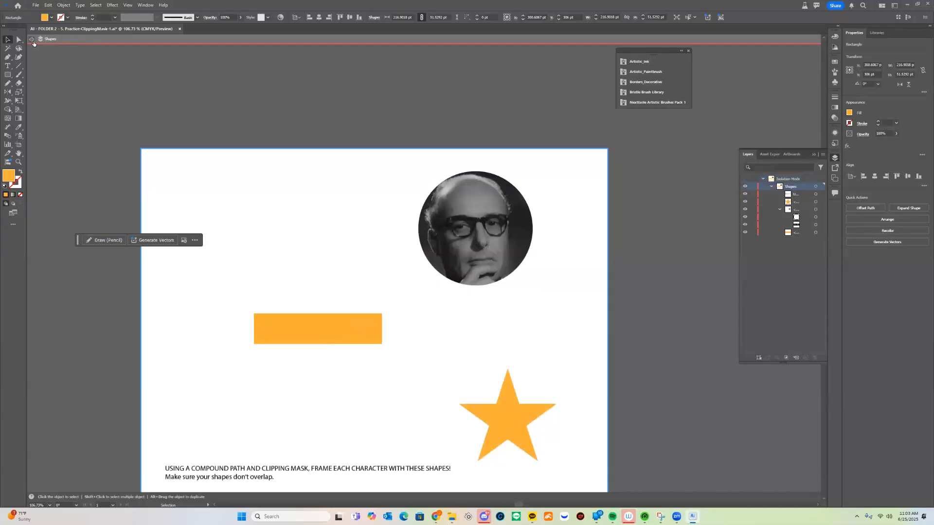
{"action": "left_click_drag", "start_coordinate": [345, 343], "coordinate": [327, 413]}
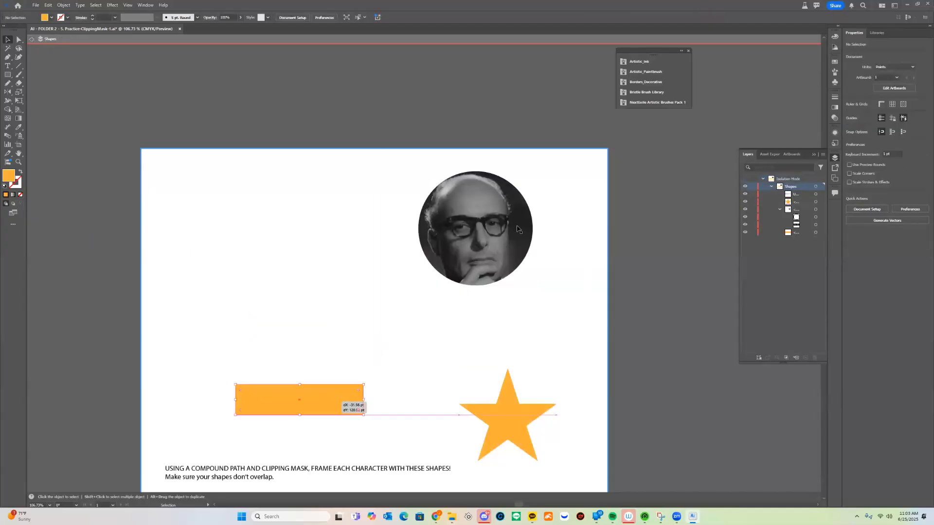
Shift the photo inside the circular mask so the man in the hat fills the circle, and exit isolation mode
{"action": "left_click", "coordinate": [505, 263]}
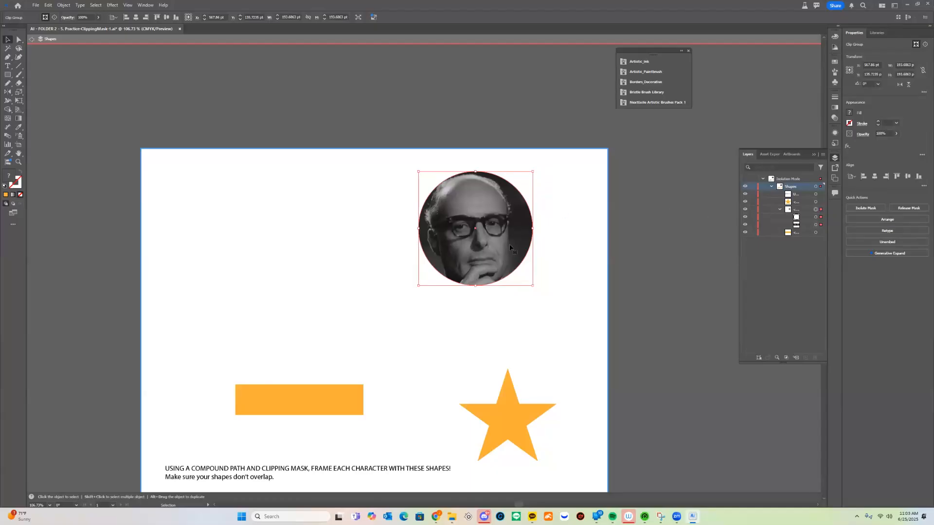
{"action": "double_click", "coordinate": [482, 261]}
{"action": "mouse_move", "coordinate": [493, 249]}
{"action": "left_mouse_down"}
{"action": "mouse_move", "coordinate": [538, 226]}
{"action": "mouse_move", "coordinate": [604, 213]}
{"action": "mouse_move", "coordinate": [600, 292]}
{"action": "mouse_move", "coordinate": [468, 241]}
{"action": "mouse_move", "coordinate": [596, 194]}
{"action": "mouse_move", "coordinate": [675, 243]}
{"action": "mouse_move", "coordinate": [468, 233]}
{"action": "mouse_move", "coordinate": [506, 226]}
{"action": "mouse_move", "coordinate": [384, 257]}
{"action": "mouse_move", "coordinate": [508, 244]}
{"action": "mouse_move", "coordinate": [502, 238]}
{"action": "left_mouse_up"}
{"action": "key", "text": "Escape"}
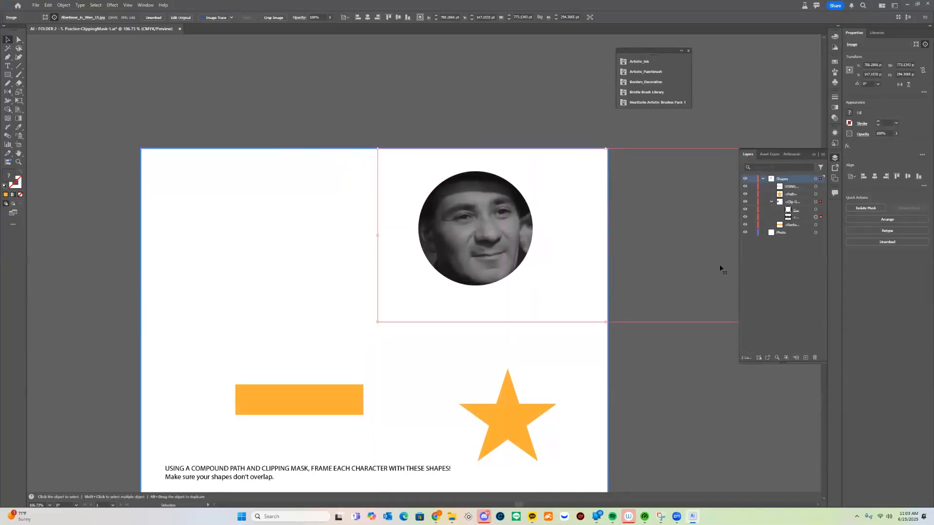
Target the clip group's image and widen the layer list to show the full object names
{"action": "left_click", "coordinate": [815, 217]}
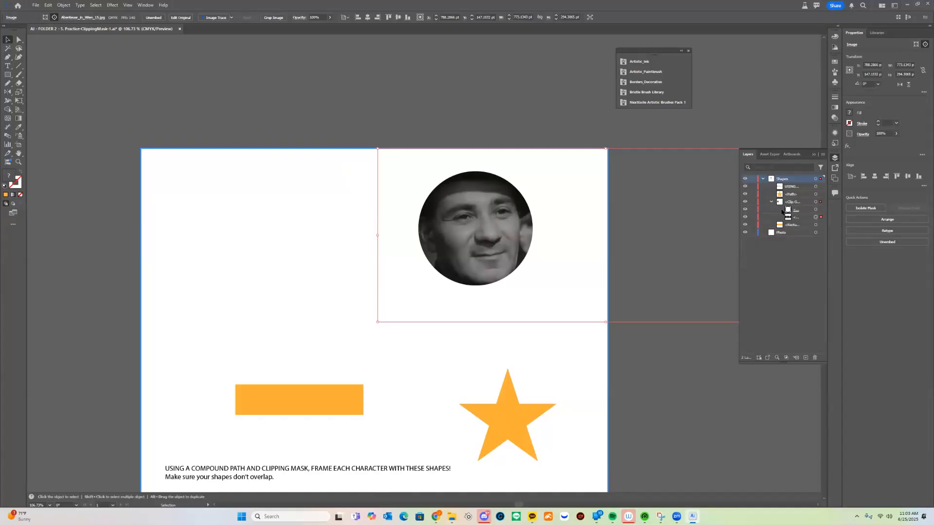
{"action": "left_click", "coordinate": [793, 202]}
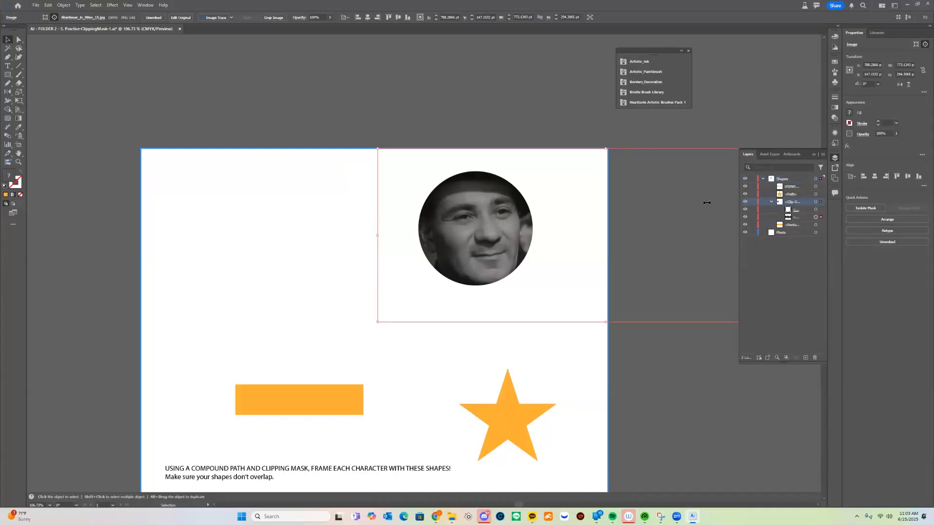
{"action": "left_click_drag", "start_coordinate": [707, 202], "coordinate": [664, 202]}
Target only the clip group's Clipping Path and move the circle slightly down and to the left
{"action": "left_click", "coordinate": [816, 210]}
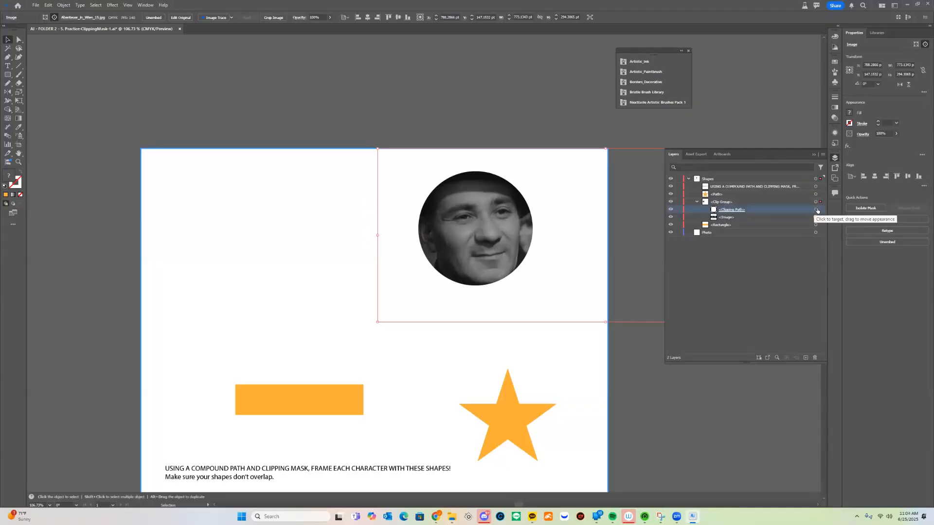
{"action": "left_click", "coordinate": [816, 209]}
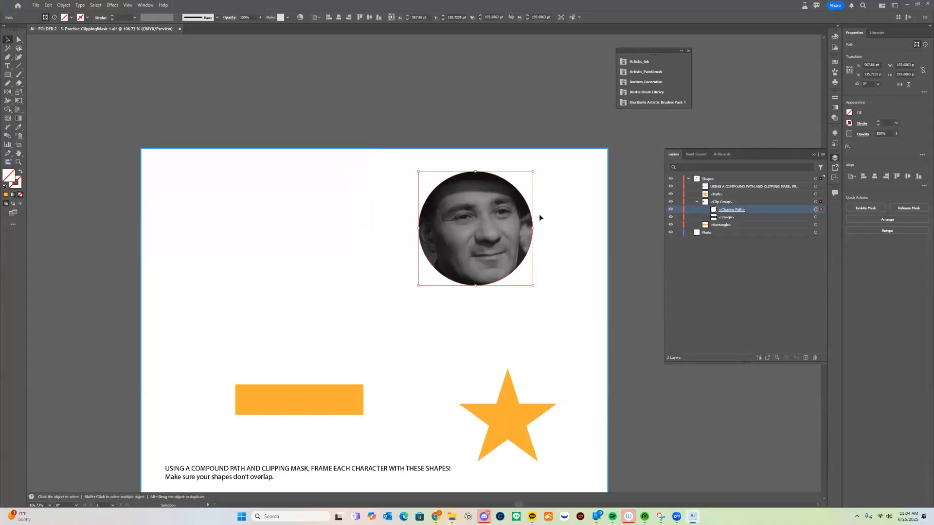
{"action": "left_click_drag", "start_coordinate": [526, 212], "coordinate": [400, 261]}
Shift the clip group's image to frame the man with glasses, and move the whole group slightly up and to the right
{"action": "left_click", "coordinate": [816, 218], "text": "shift"}
{"action": "left_click", "coordinate": [816, 217]}
{"action": "left_click_drag", "start_coordinate": [507, 260], "coordinate": [459, 264]}
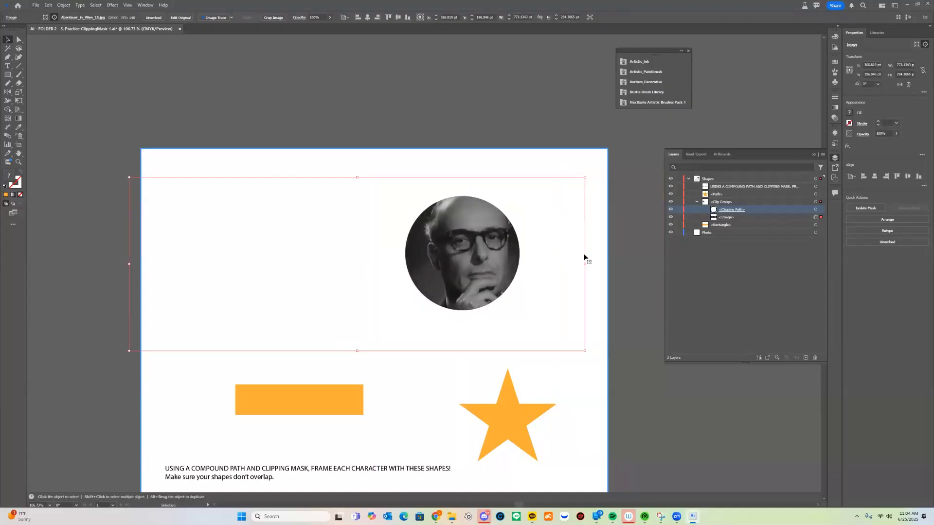
{"action": "left_click", "coordinate": [506, 101]}
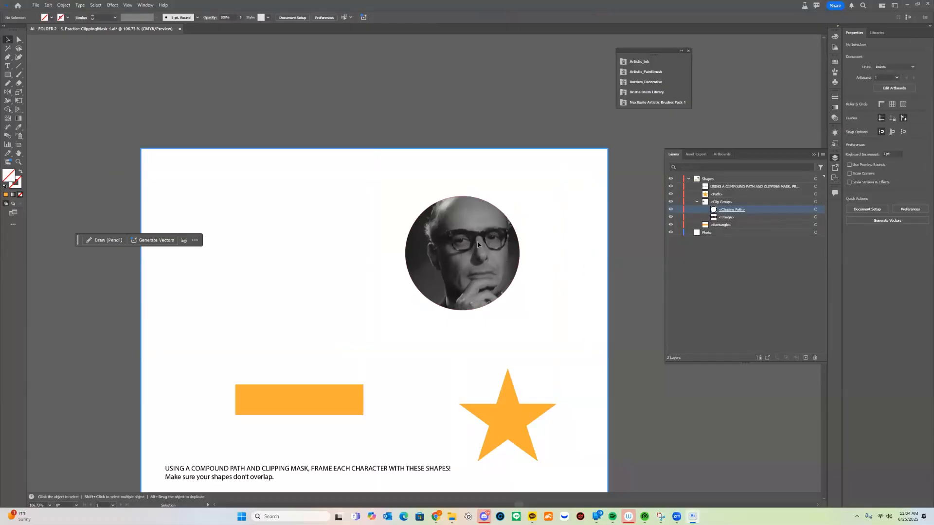
{"action": "mouse_move", "coordinate": [439, 243]}
{"action": "left_mouse_down"}
{"action": "mouse_move", "coordinate": [440, 218]}
{"action": "mouse_move", "coordinate": [449, 234]}
{"action": "left_mouse_up"}
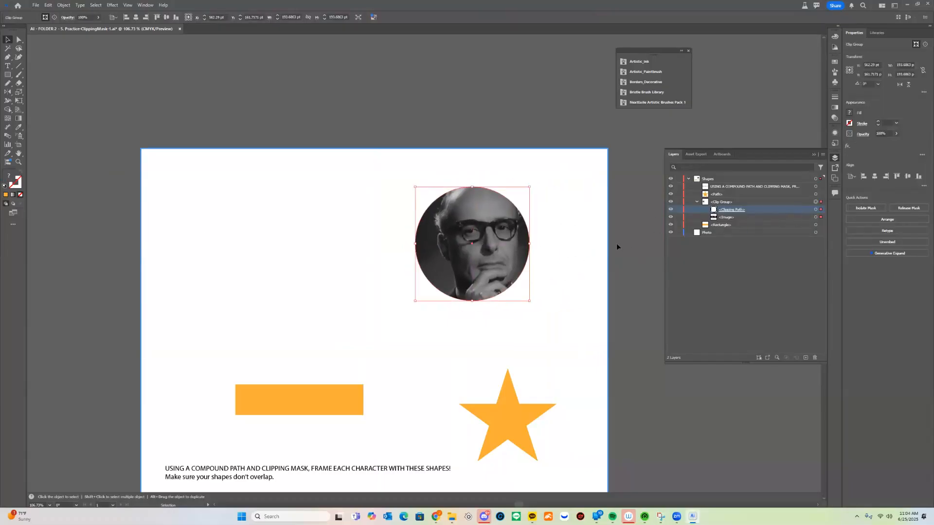
Undo the clip group's edits and the circular clipping mask itself, back to the full photo and separate orange shapes
{"action": "key", "text": "a"}
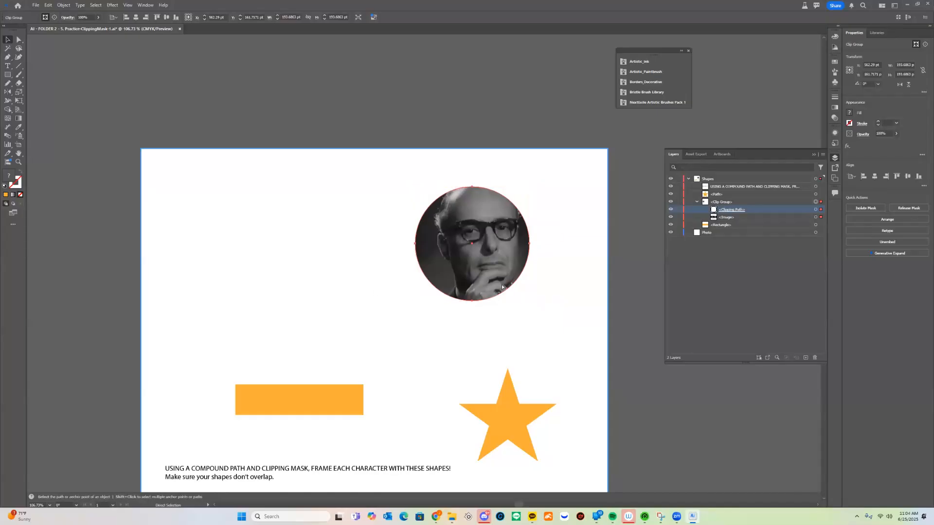
{"action": "key", "text": "ctrl+z"}
{"action": "key", "text": "ctrl+z"}
{"action": "key", "text": "ctrl+z"}
{"action": "key", "text": "ctrl+z"}
{"action": "key", "text": "ctrl+z"}
{"action": "key", "text": "ctrl+z"}
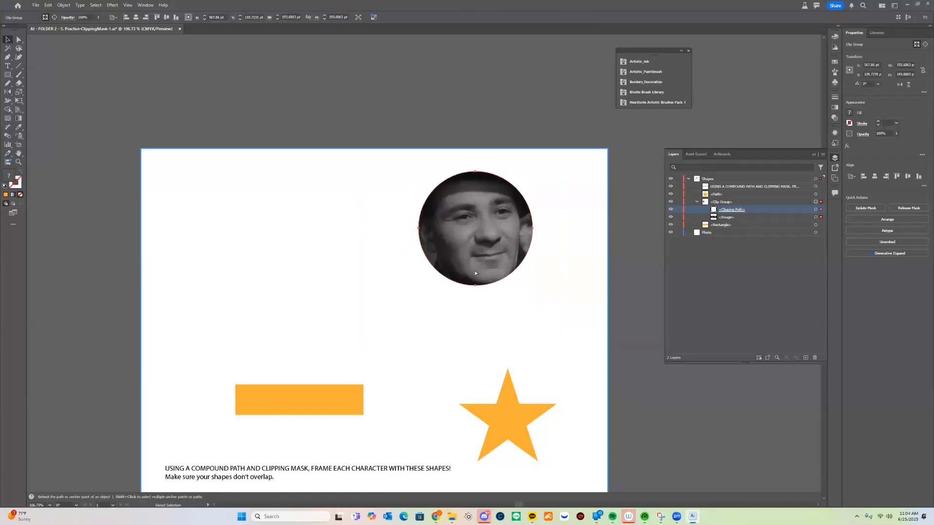
{"action": "key", "text": "ctrl+z"}
{"action": "key", "text": "ctrl+z"}
{"action": "key", "text": "ctrl+z"}
{"action": "key", "text": "ctrl+z"}
{"action": "key", "text": "ctrl+z"}
{"action": "key", "text": "ctrl+z"}
{"action": "key", "text": "ctrl+z"}
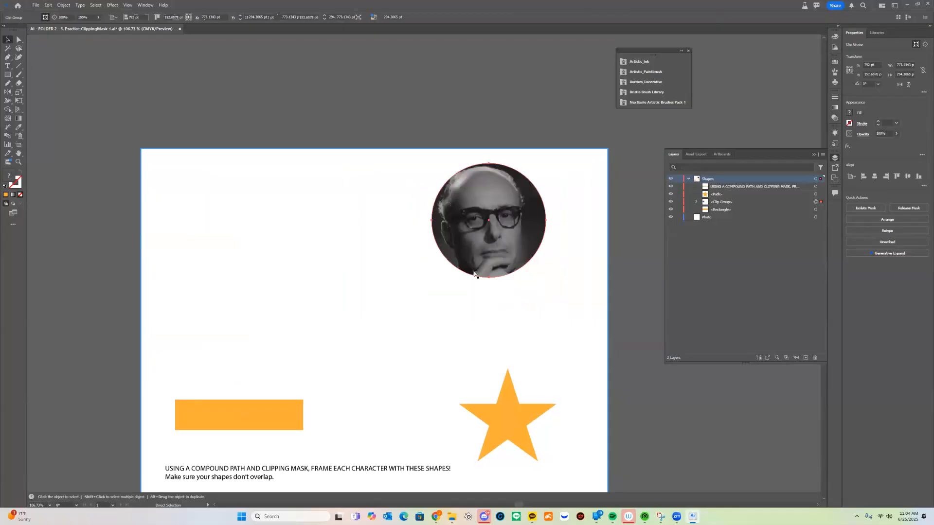
{"action": "key", "text": "ctrl+z"}
{"action": "key", "text": "ctrl+z"}
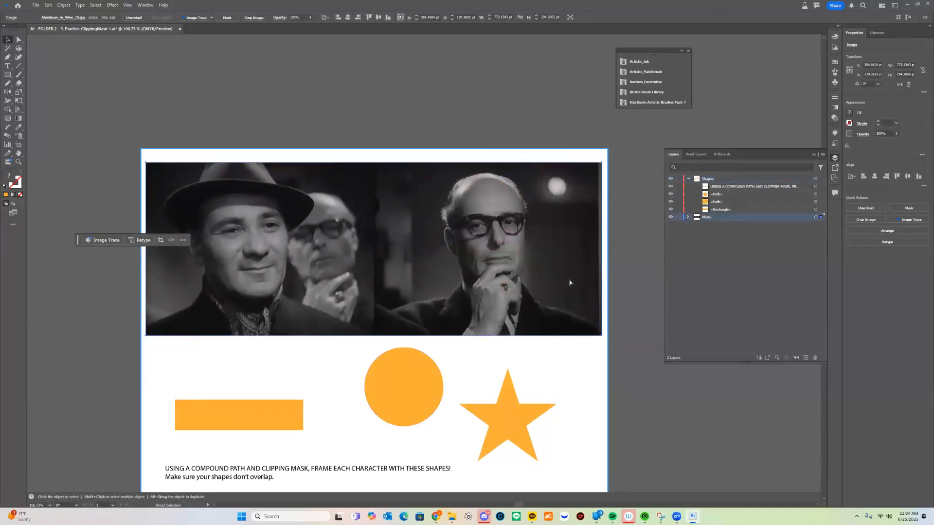
Place the orange circle over the background man's face and the orange rectangle over the man in the hat
{"action": "left_click_drag", "start_coordinate": [502, 354], "coordinate": [536, 344]}
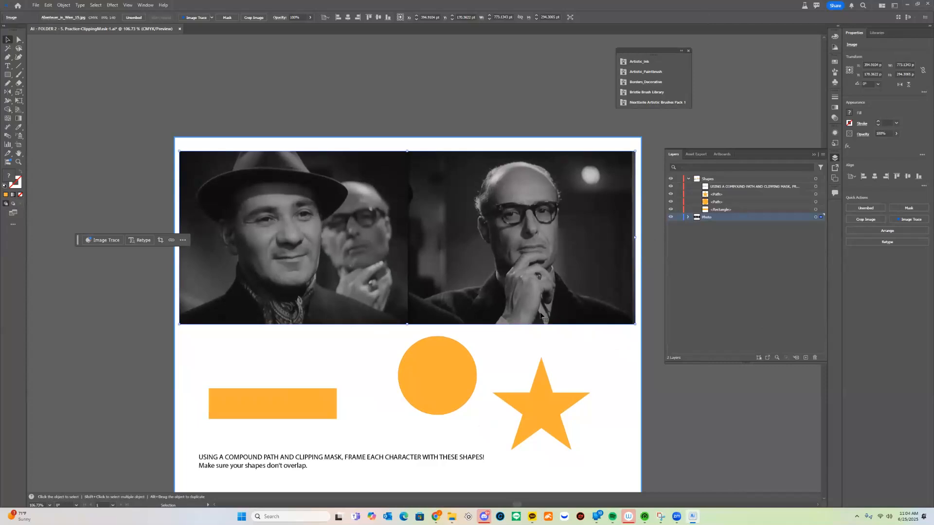
{"action": "left_click", "coordinate": [459, 361]}
{"action": "left_click_drag", "start_coordinate": [446, 368], "coordinate": [369, 223]}
{"action": "left_click_drag", "start_coordinate": [297, 390], "coordinate": [278, 199]}
Enlarge the rectangle and rotate it about 28° counterclockwise over the man in the hat, keeping the circle on the background man
{"action": "left_click_drag", "start_coordinate": [254, 233], "coordinate": [255, 296]}
{"action": "left_click_drag", "start_coordinate": [191, 297], "coordinate": [225, 306]}
{"action": "left_click_drag", "start_coordinate": [272, 247], "coordinate": [277, 229]}
{"action": "mouse_move", "coordinate": [398, 218]}
{"action": "left_mouse_down"}
{"action": "mouse_move", "coordinate": [399, 231]}
{"action": "mouse_move", "coordinate": [389, 207]}
{"action": "left_mouse_up"}
{"action": "left_click_drag", "start_coordinate": [307, 237], "coordinate": [299, 247]}
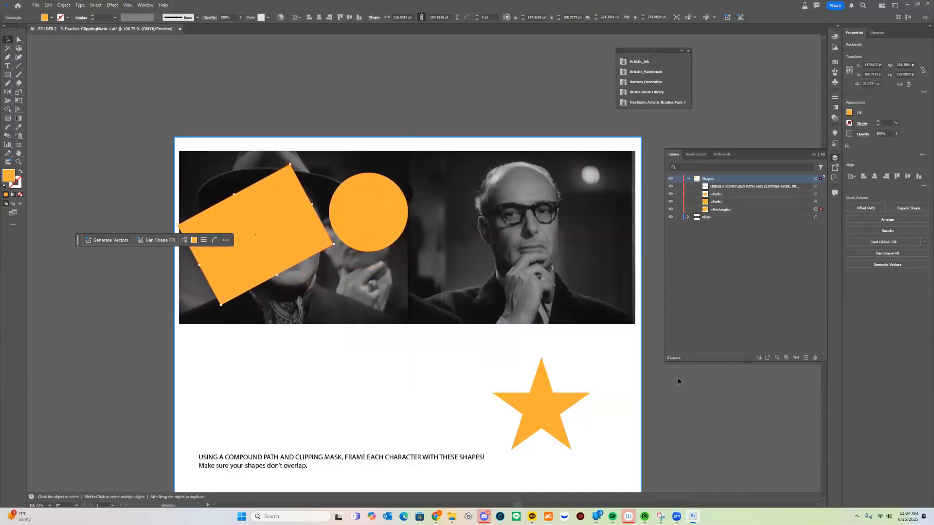
Place the orange star over the face of the man with glasses and enlarge it to about 247 × 235 pt
{"action": "left_click_drag", "start_coordinate": [538, 412], "coordinate": [507, 208]}
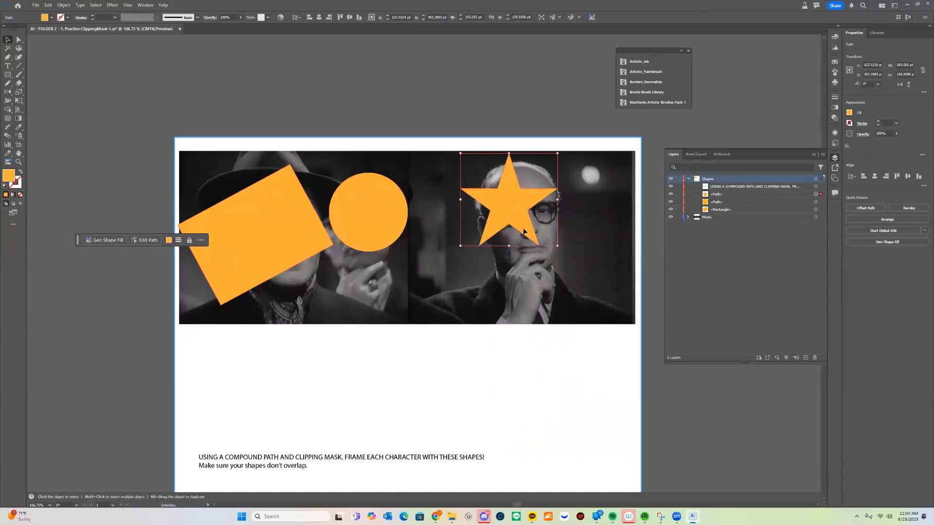
{"action": "left_click_drag", "start_coordinate": [557, 246], "coordinate": [599, 292]}
{"action": "left_click_drag", "start_coordinate": [485, 332], "coordinate": [499, 351]}
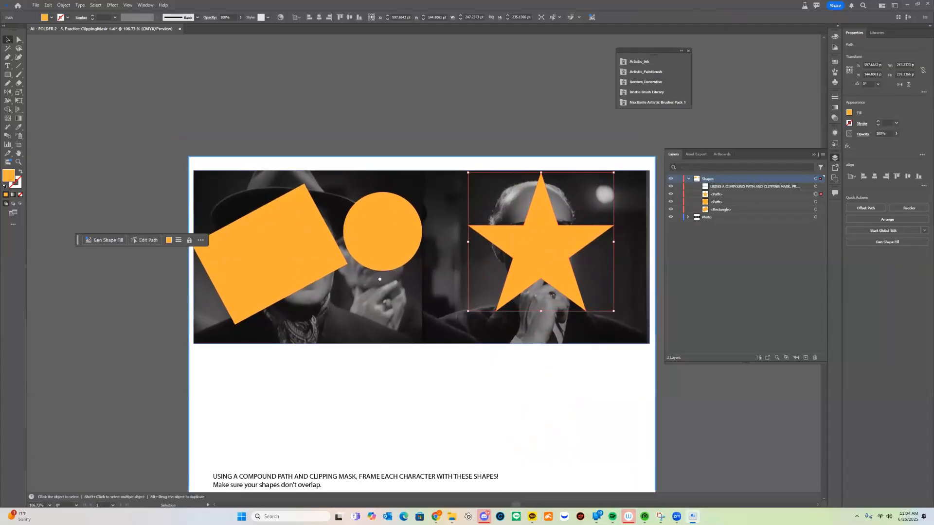
{"action": "left_click_drag", "start_coordinate": [380, 279], "coordinate": [406, 279]}
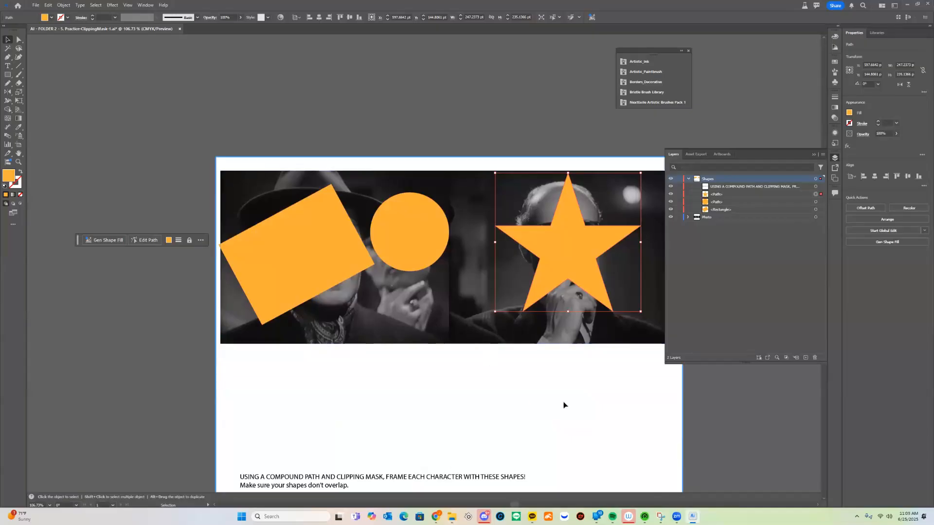
Try to make a clipping mask from the photo and the three separate shapes, and undo it
{"action": "left_click", "coordinate": [535, 387]}
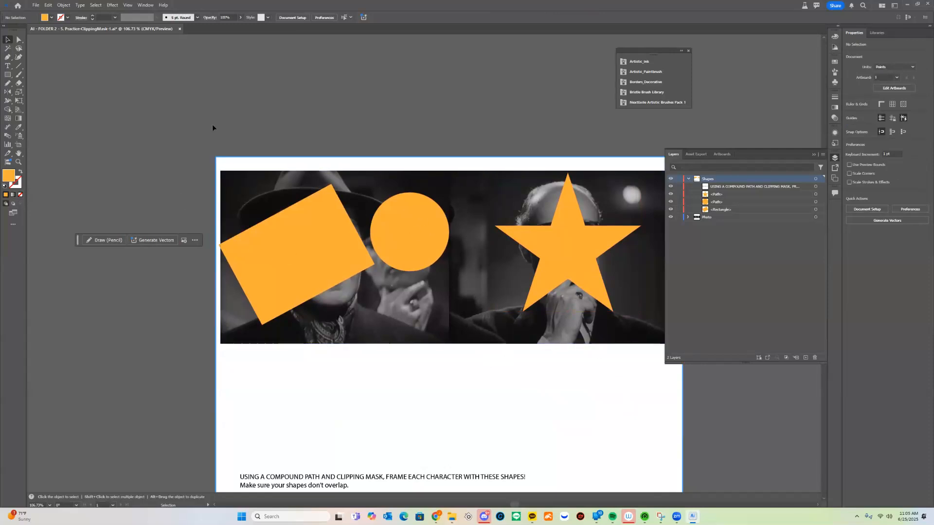
{"action": "key", "text": "ctrl+a"}
{"action": "right_click", "coordinate": [404, 231]}
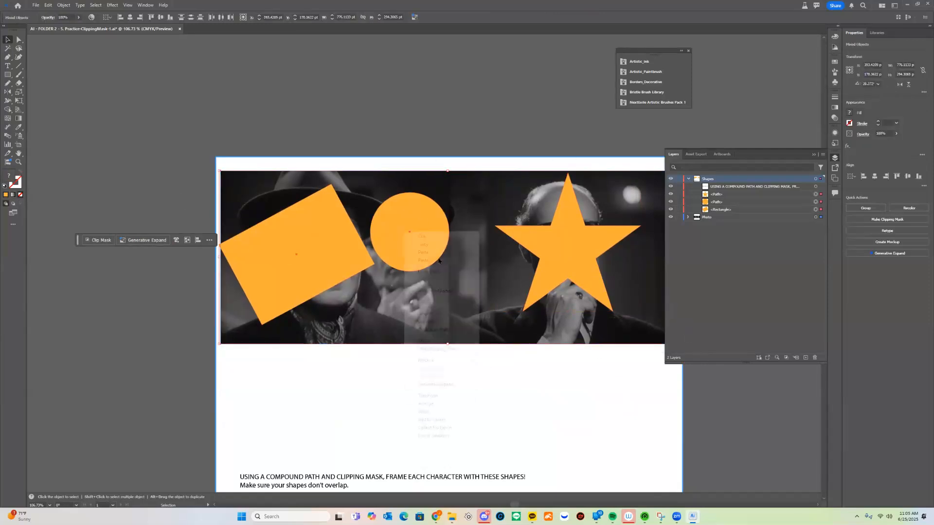
{"action": "left_click", "coordinate": [462, 350]}
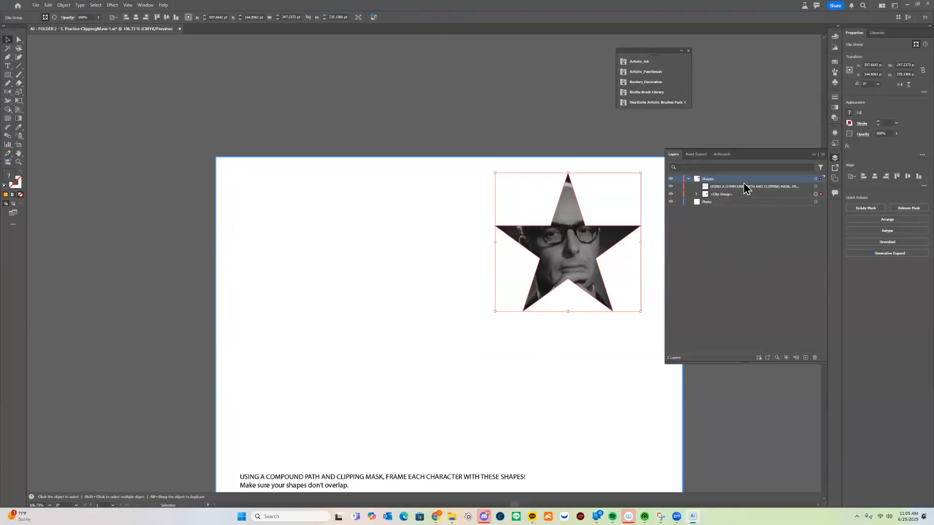
{"action": "key", "text": "ctrl+z"}
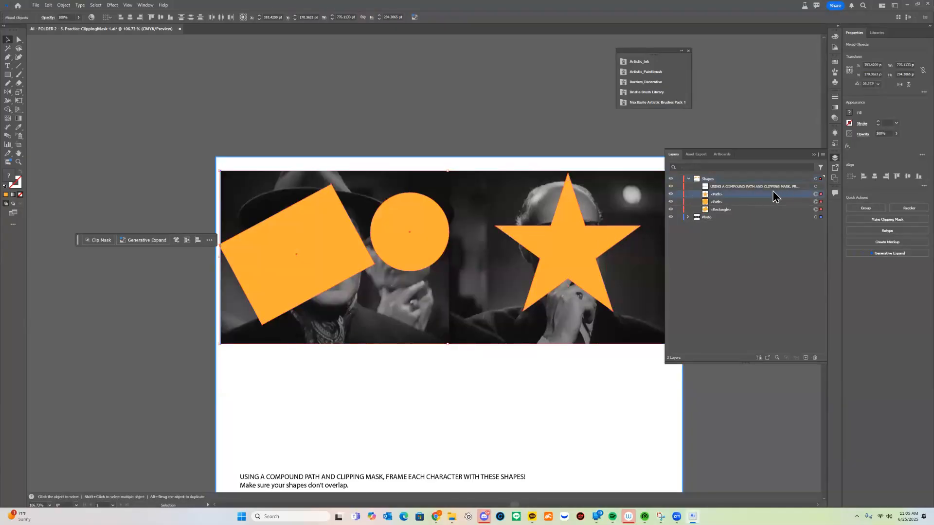
{"action": "left_click", "coordinate": [346, 123]}
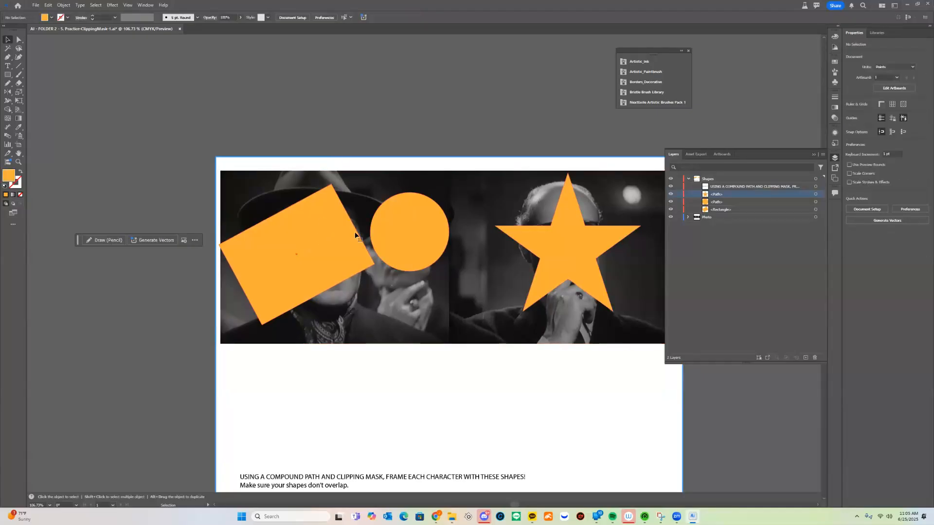
Select the rectangle, circle and star together and combine them into a group
{"action": "left_click", "coordinate": [352, 237]}
{"action": "left_click", "coordinate": [407, 237], "text": "shift"}
{"action": "left_click", "coordinate": [587, 238], "text": "shift"}
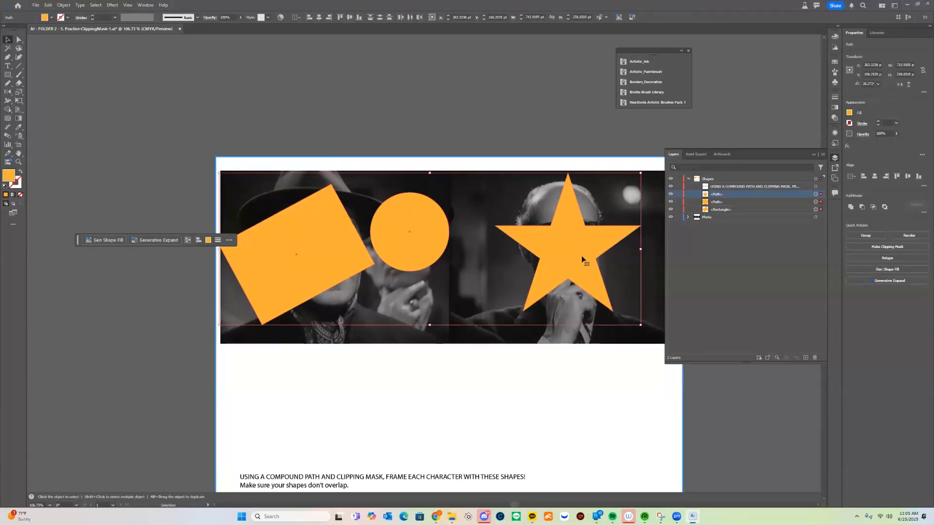
{"action": "left_click_drag", "start_coordinate": [575, 243], "coordinate": [570, 182]}
{"action": "key", "text": "ctrl+z"}
{"action": "right_click", "coordinate": [570, 238]}
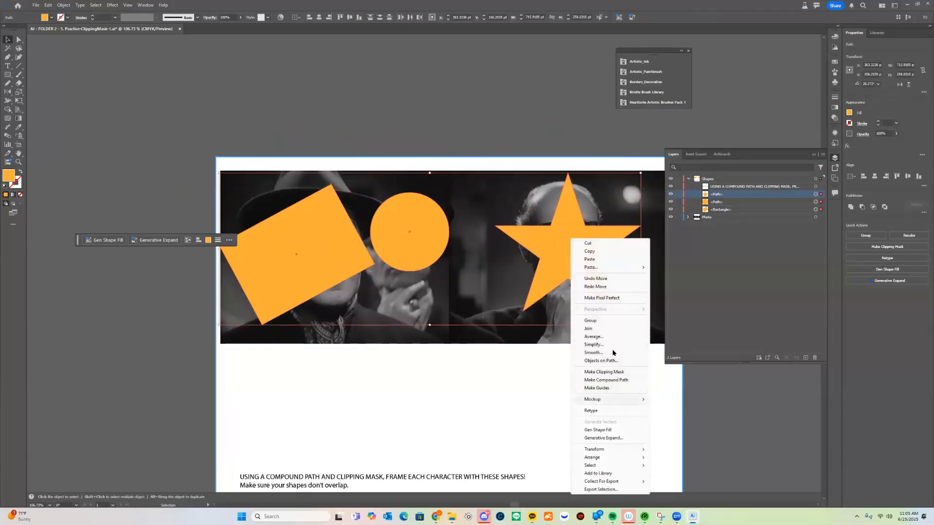
{"action": "left_click", "coordinate": [590, 320]}
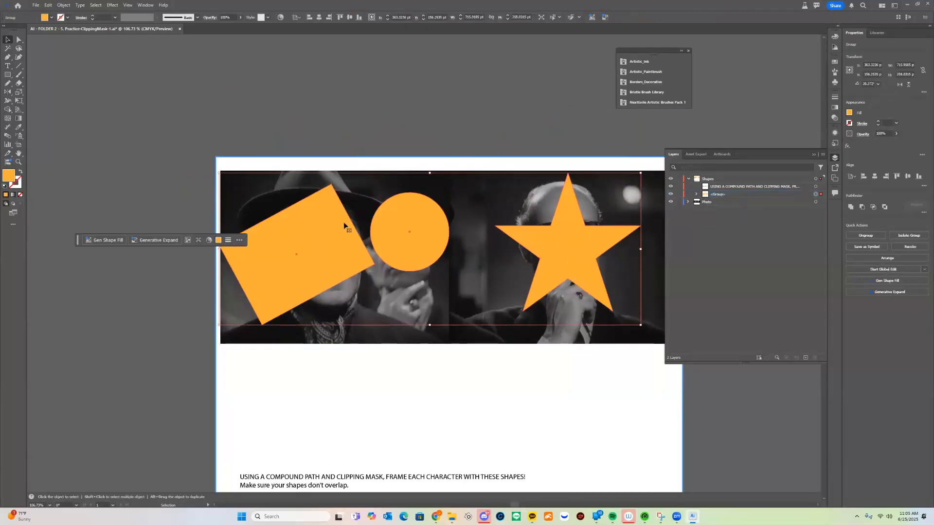
{"action": "left_click", "coordinate": [495, 85]}
Try moving and scaling the grouped shapes over the photo, and undo the last of these changes
{"action": "mouse_move", "coordinate": [606, 245]}
{"action": "left_mouse_down"}
{"action": "mouse_move", "coordinate": [597, 247]}
{"action": "mouse_move", "coordinate": [606, 263]}
{"action": "left_mouse_up"}
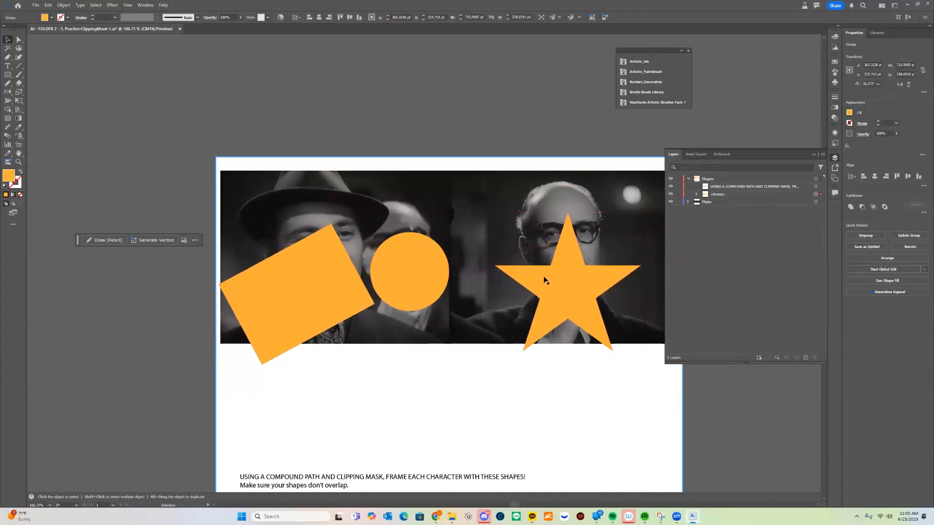
{"action": "left_click_drag", "start_coordinate": [642, 191], "coordinate": [616, 231]}
{"action": "left_click_drag", "start_coordinate": [523, 280], "coordinate": [543, 243]}
{"action": "key", "text": "ctrl+z"}
{"action": "key", "text": "ctrl+z"}
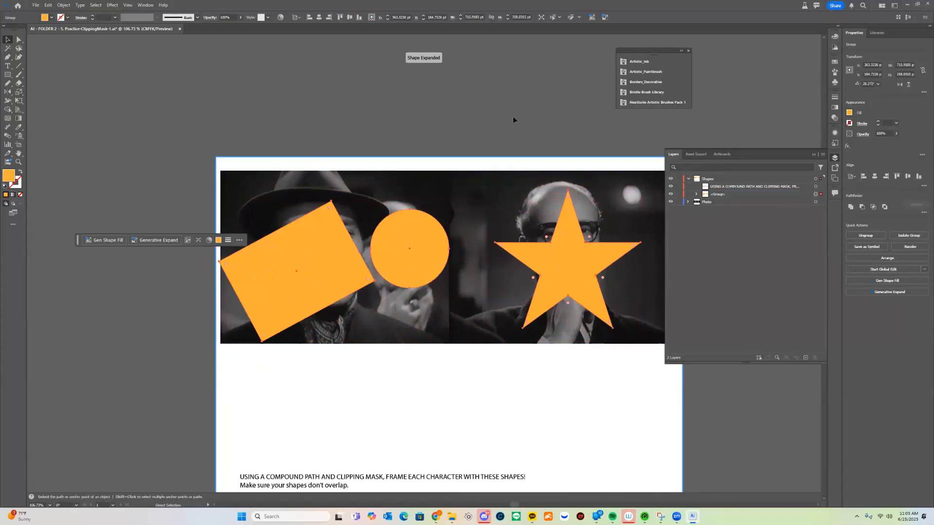
Try to make a clipping mask from the grouped shapes and the photo, and undo the mask and the grouping
{"action": "left_click", "coordinate": [636, 325], "text": "shift"}
{"action": "right_click", "coordinate": [552, 258]}
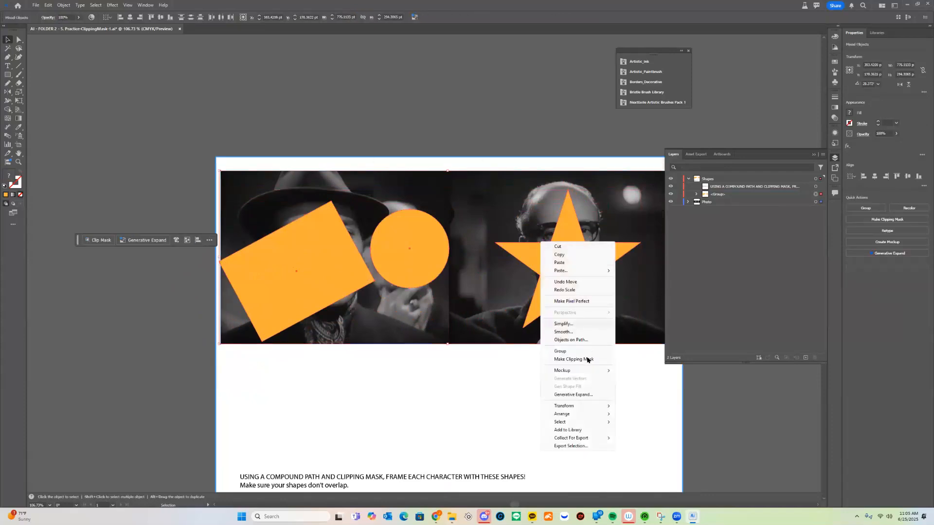
{"action": "left_click", "coordinate": [586, 358]}
{"action": "left_click", "coordinate": [437, 293]}
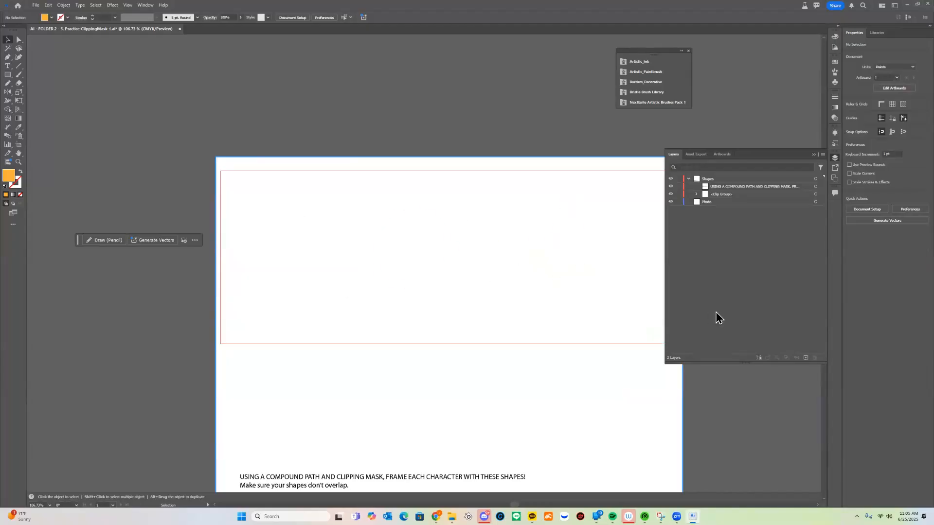
{"action": "key", "text": "ctrl+z"}
{"action": "key", "text": "ctrl+z"}
{"action": "key", "text": "ctrl+z"}
{"action": "key", "text": "ctrl+z"}
{"action": "key", "text": "ctrl+z"}
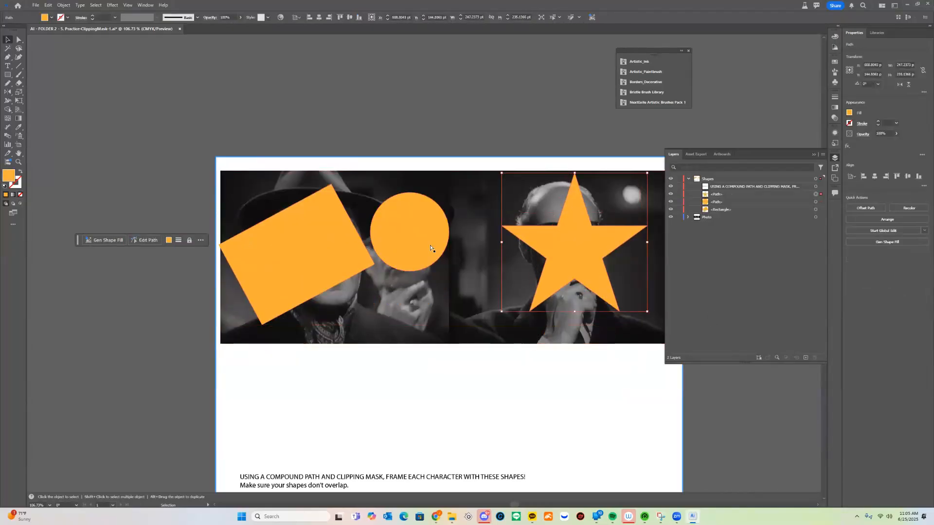
Fine-tune the positions of the separate circle, rectangle and star over the three faces so they do not overlap
{"action": "left_click", "coordinate": [412, 86]}
{"action": "scroll", "coordinate": [389, 225], "scroll_direction": "right", "scroll_amount": 1}
{"action": "left_click_drag", "start_coordinate": [395, 222], "coordinate": [411, 218]}
{"action": "left_click_drag", "start_coordinate": [301, 240], "coordinate": [318, 231]}
{"action": "left_click_drag", "start_coordinate": [408, 237], "coordinate": [402, 231]}
{"action": "left_click_drag", "start_coordinate": [302, 241], "coordinate": [296, 253]}
{"action": "left_click_drag", "start_coordinate": [563, 236], "coordinate": [549, 234]}
Group the three orange shapes, inspect the group's contents in the layer list, and undo the grouping
{"action": "left_click", "coordinate": [419, 224], "text": "shift"}
{"action": "left_click", "coordinate": [329, 242], "text": "shift"}
{"action": "key", "text": "ctrl+g"}
{"action": "left_click", "coordinate": [696, 194]}
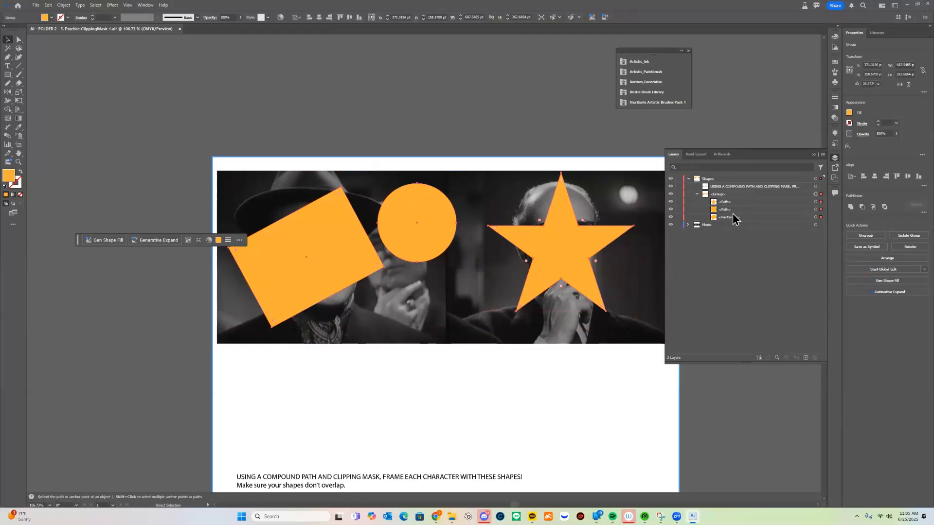
{"action": "left_click", "coordinate": [696, 195]}
{"action": "key", "text": "v"}
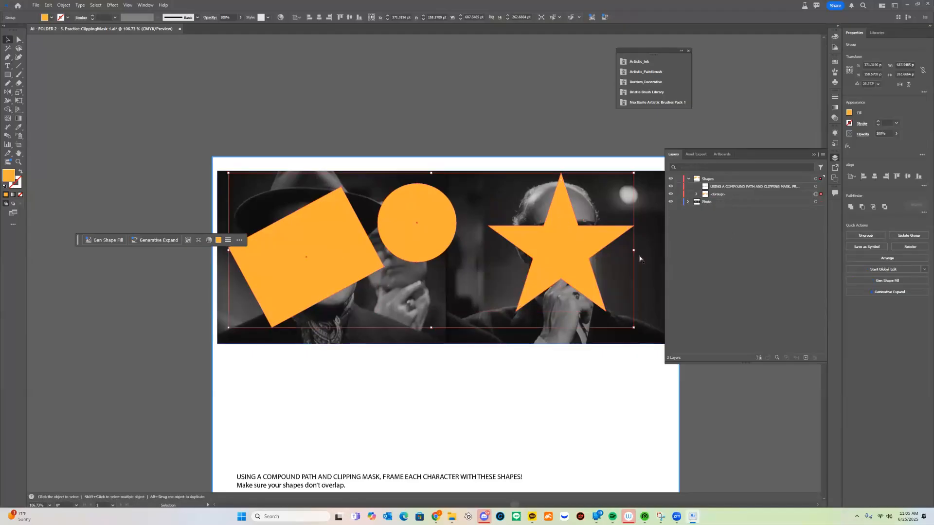
{"action": "key", "text": "ctrl+z"}
{"action": "key", "text": "ctrl+z"}
Nudge the star slightly to the left and up over the face of the man with glasses
{"action": "left_click", "coordinate": [567, 240]}
{"action": "left_click", "coordinate": [596, 113]}
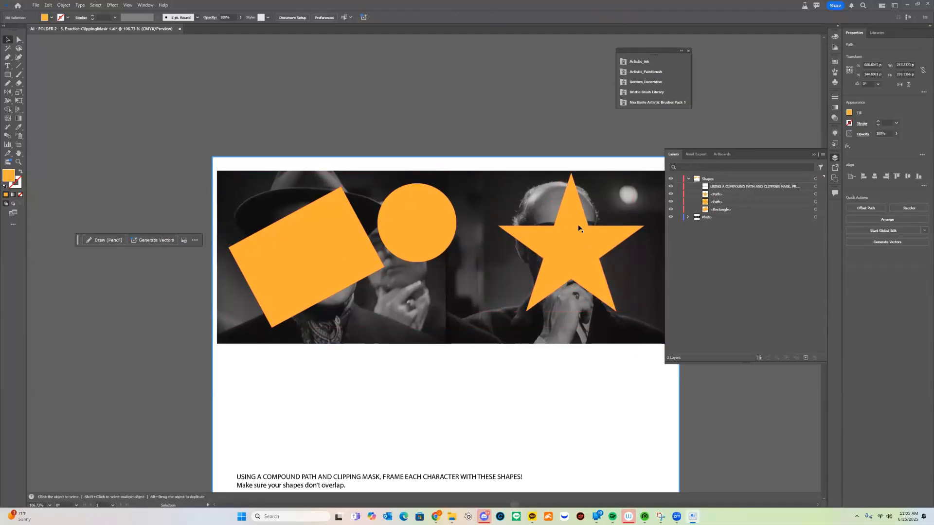
{"action": "left_click_drag", "start_coordinate": [579, 227], "coordinate": [573, 220]}
{"action": "left_click_drag", "start_coordinate": [217, 136], "coordinate": [596, 229]}
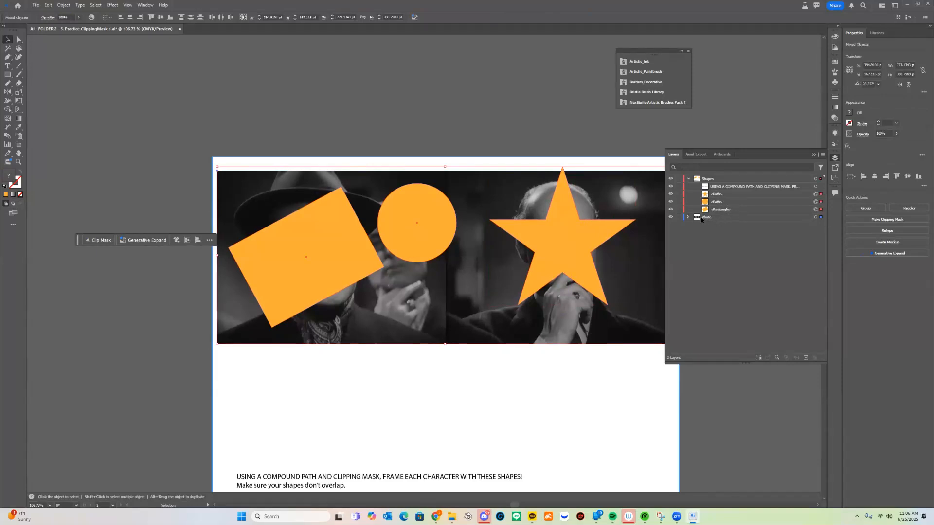
{"action": "left_click", "coordinate": [728, 210]}
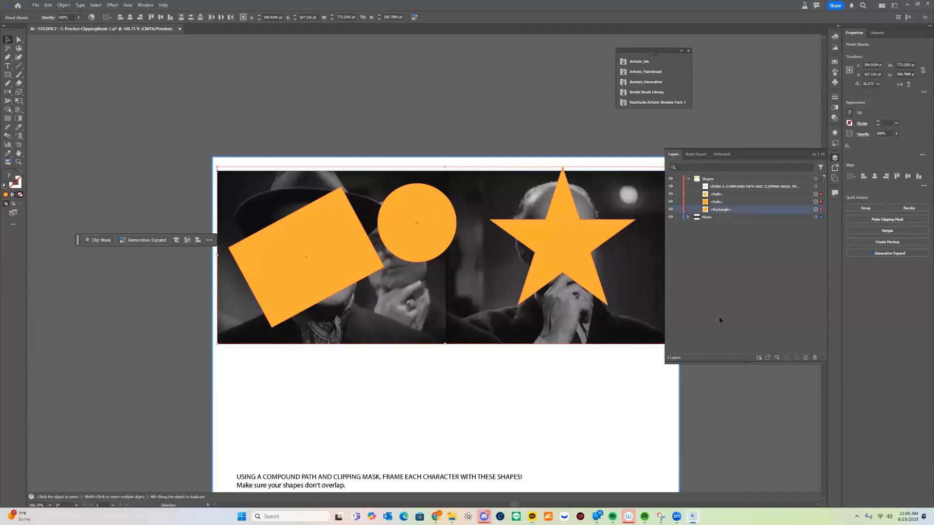
{"action": "left_click", "coordinate": [464, 89]}
{"action": "left_click_drag", "start_coordinate": [565, 238], "coordinate": [559, 241]}
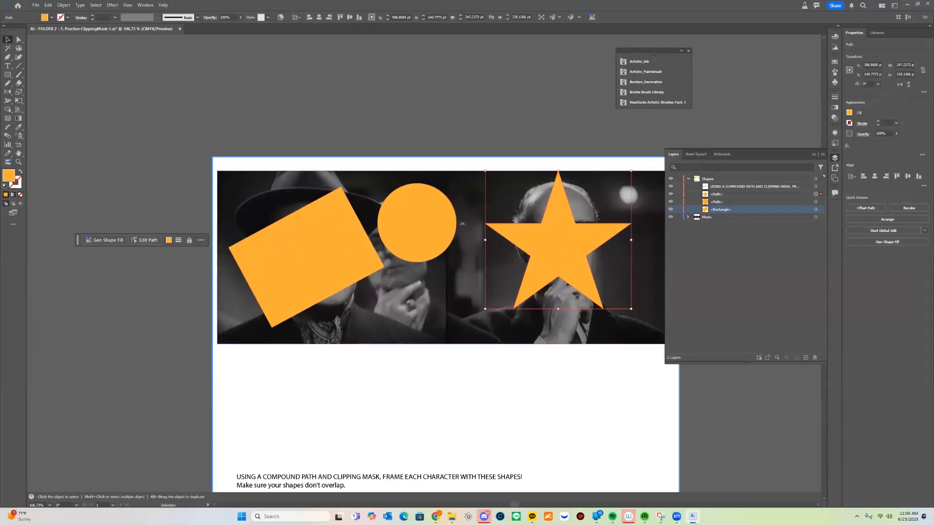
Combine the star, circle and rectangle into a single compound path
{"action": "left_click", "coordinate": [425, 216], "text": "shift"}
{"action": "left_click", "coordinate": [320, 227], "text": "shift"}
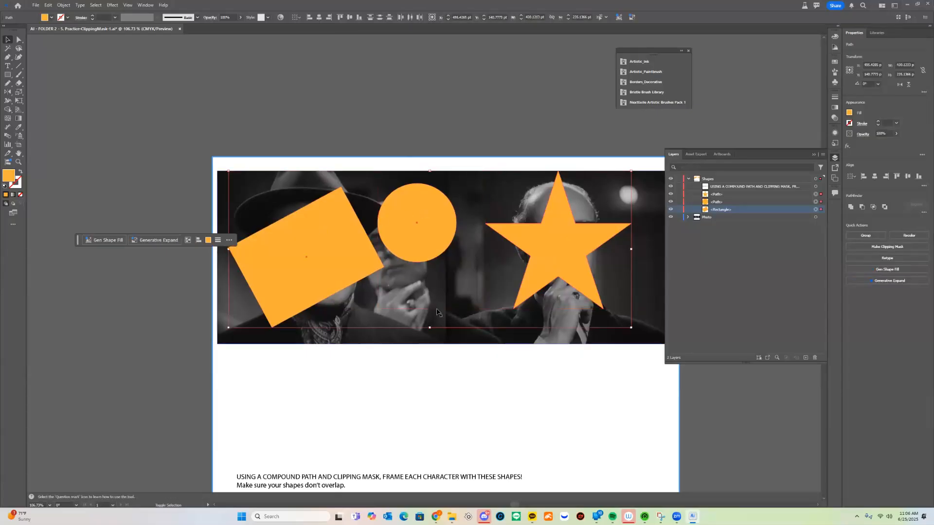
{"action": "right_click", "coordinate": [421, 196]}
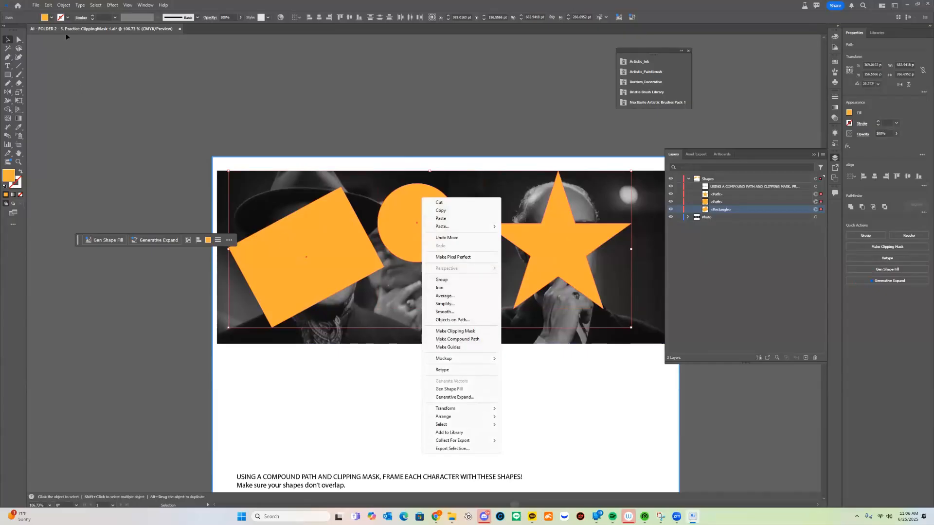
{"action": "left_click", "coordinate": [64, 6]}
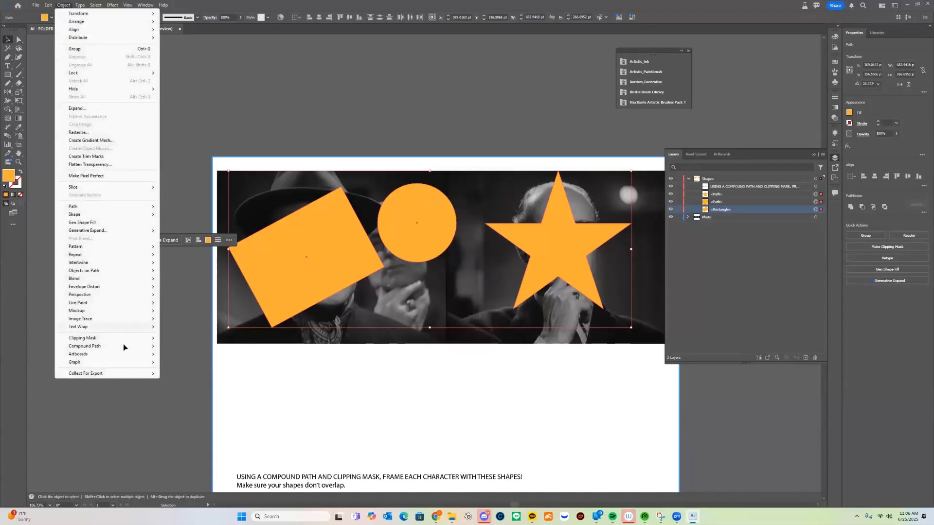
{"action": "mouse_move", "coordinate": [123, 347]}
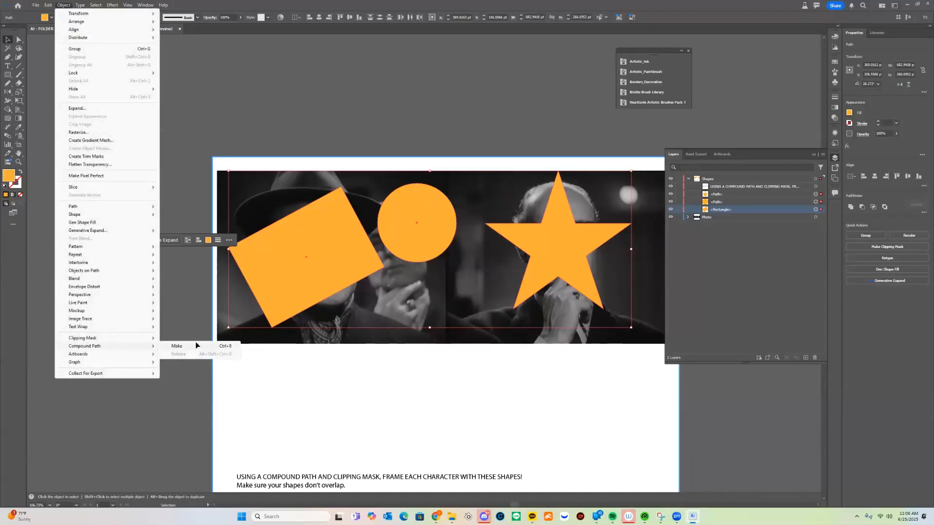
{"action": "left_click", "coordinate": [195, 343]}
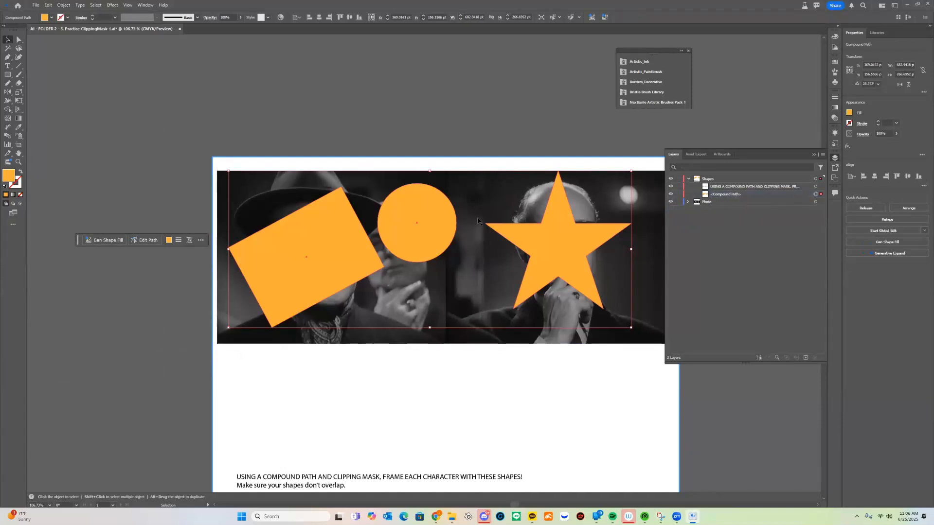
Move the compound path slightly down and to the right over the photo, and deselect it
{"action": "left_click", "coordinate": [398, 96]}
{"action": "mouse_move", "coordinate": [398, 204]}
{"action": "left_mouse_down"}
{"action": "mouse_move", "coordinate": [382, 224]}
{"action": "mouse_move", "coordinate": [422, 224]}
{"action": "mouse_move", "coordinate": [403, 210]}
{"action": "left_mouse_up"}
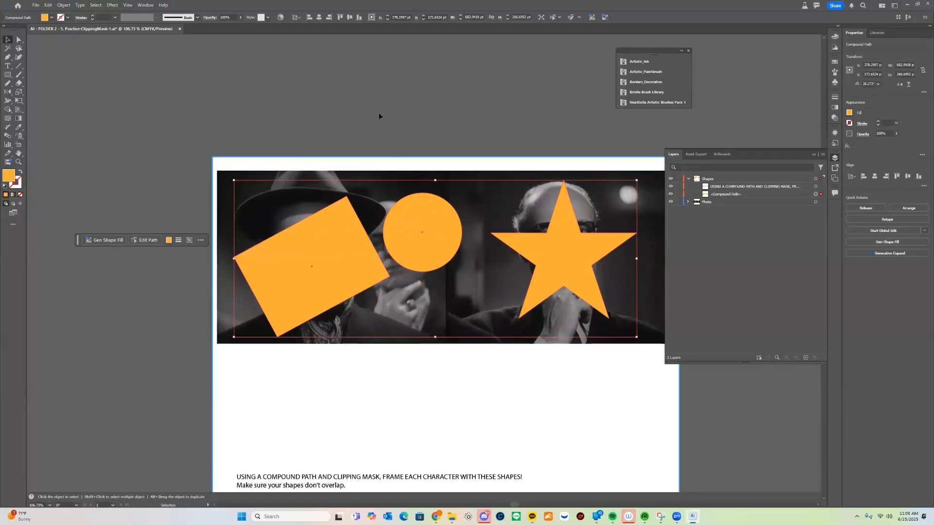
{"action": "scroll", "coordinate": [382, 267], "scroll_direction": "right", "scroll_amount": 2}
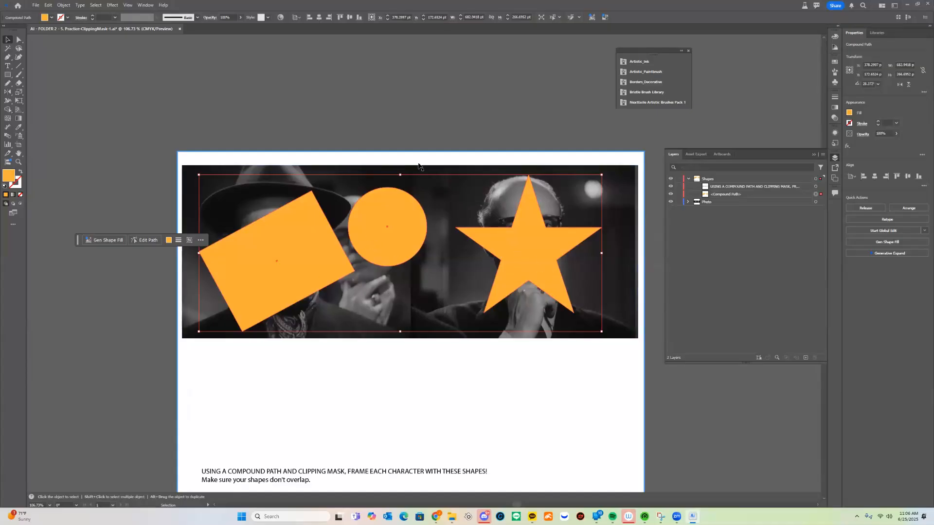
{"action": "left_click", "coordinate": [387, 80]}
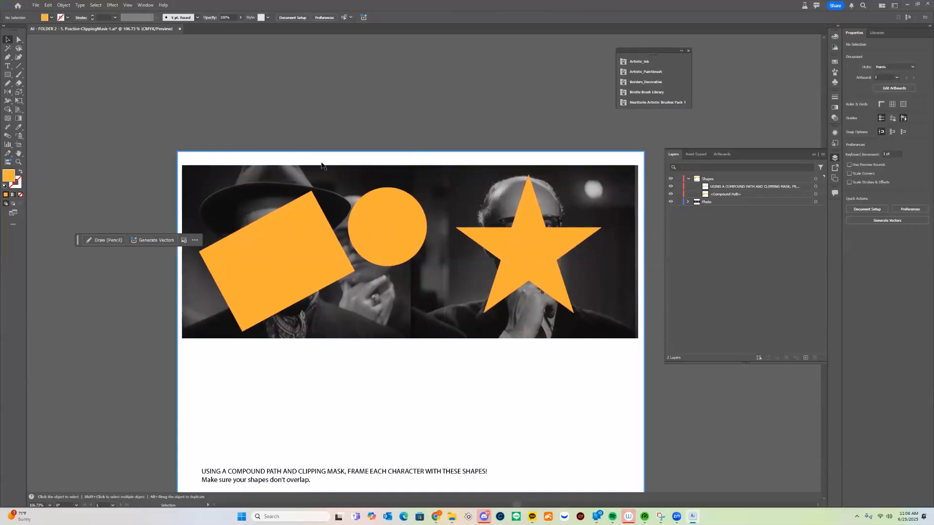
Duplicate the photo below the original and cut the duplicate to the clipboard
{"action": "left_click", "coordinate": [470, 181]}
{"action": "scroll", "coordinate": [490, 193], "scroll_direction": "down", "scroll_amount": 3}
{"action": "key", "text": "v"}
{"action": "key", "text": "a"}
{"action": "left_click_drag", "start_coordinate": [522, 102], "coordinate": [533, 306]}
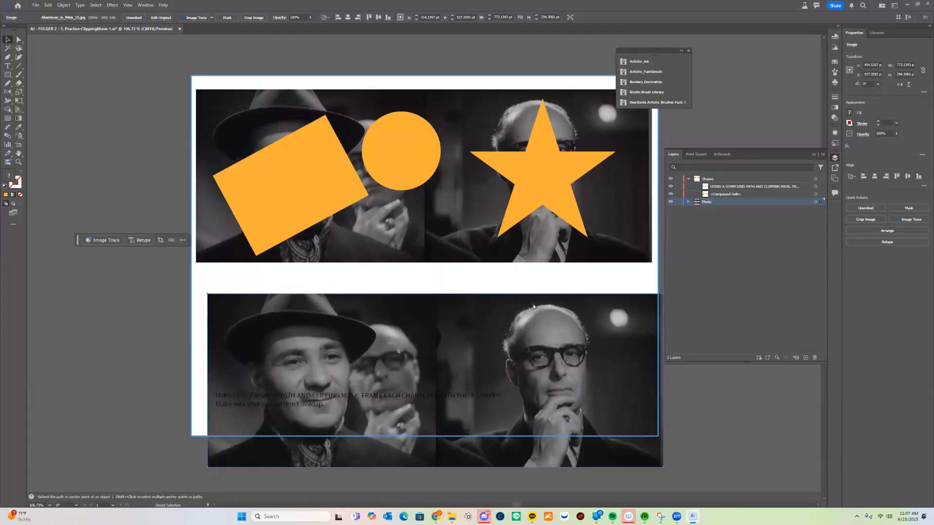
{"action": "key", "text": "ctrl+x"}
Add a new layer between the Shapes and Photo layers
{"action": "left_click", "coordinate": [804, 357]}
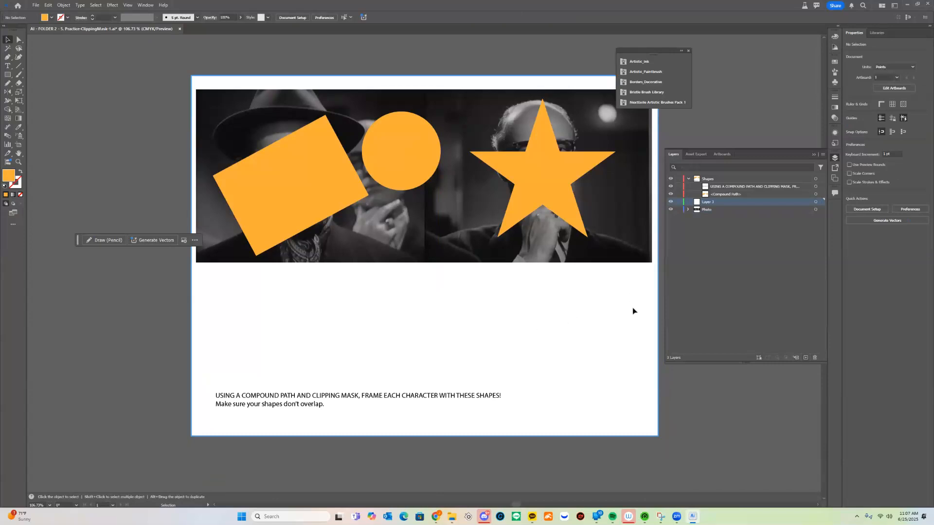
{"action": "scroll", "coordinate": [433, 328], "scroll_direction": "down", "scroll_amount": 2}
{"action": "scroll", "coordinate": [447, 328], "scroll_direction": "up", "scroll_amount": 1}
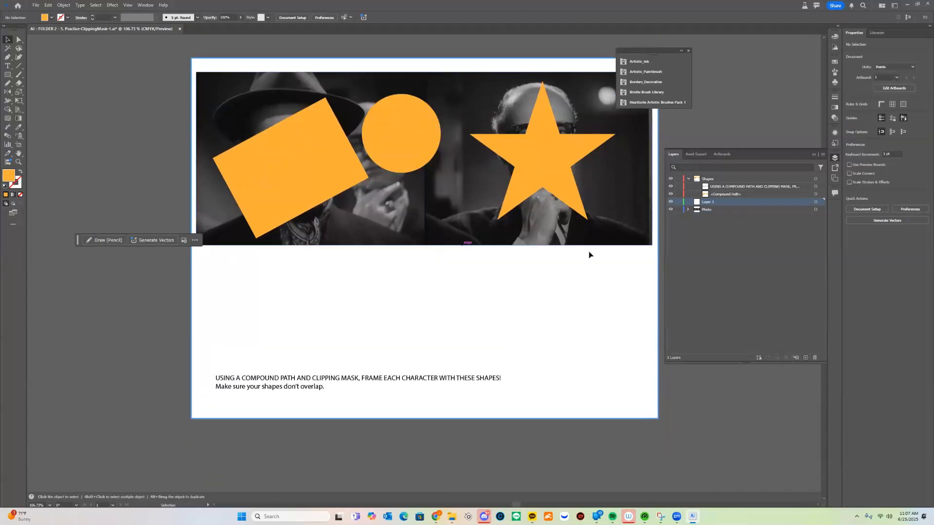
Try moving the original photo up and to the left, and undo the move
{"action": "left_click", "coordinate": [467, 236]}
{"action": "key", "text": "v"}
{"action": "scroll", "coordinate": [501, 227], "scroll_direction": "down", "scroll_amount": 5}
{"action": "scroll", "coordinate": [493, 210], "scroll_direction": "up", "scroll_amount": 4}
{"action": "left_click_drag", "start_coordinate": [488, 197], "coordinate": [457, 159]}
{"action": "key", "text": "ctrl+z"}
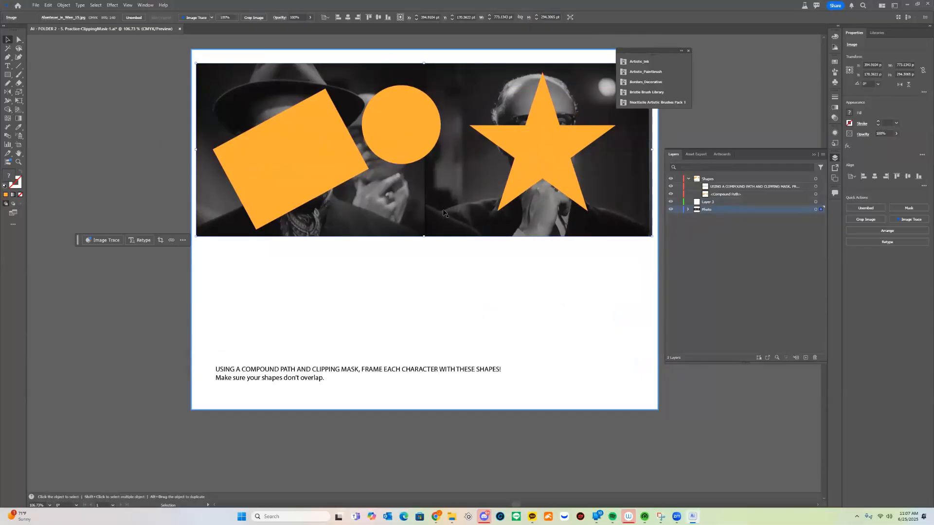
Place the photo copy below the original and put it in the new layer, hidden from view
{"action": "key", "text": "ctrl+z"}
{"action": "left_click_drag", "start_coordinate": [593, 311], "coordinate": [577, 390]}
{"action": "left_click", "coordinate": [688, 210]}
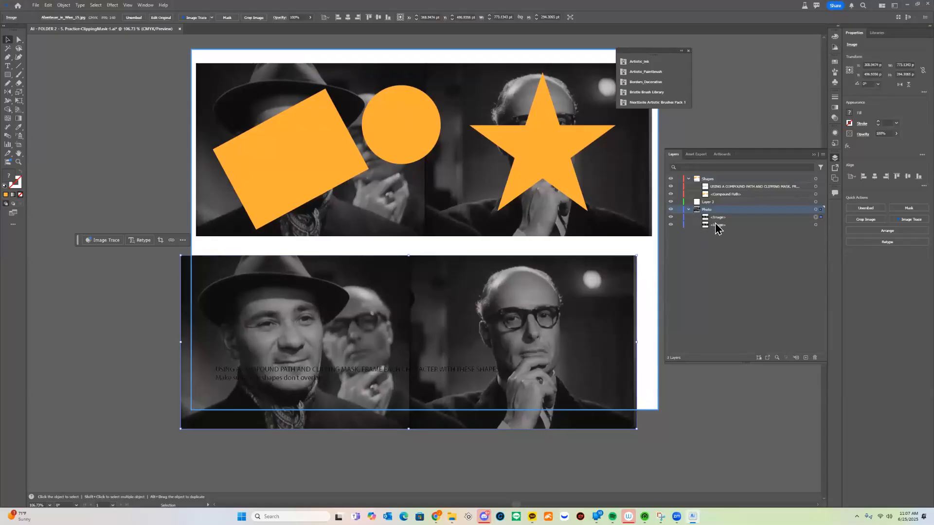
{"action": "left_click", "coordinate": [719, 202]}
{"action": "left_click_drag", "start_coordinate": [719, 217], "coordinate": [719, 204]}
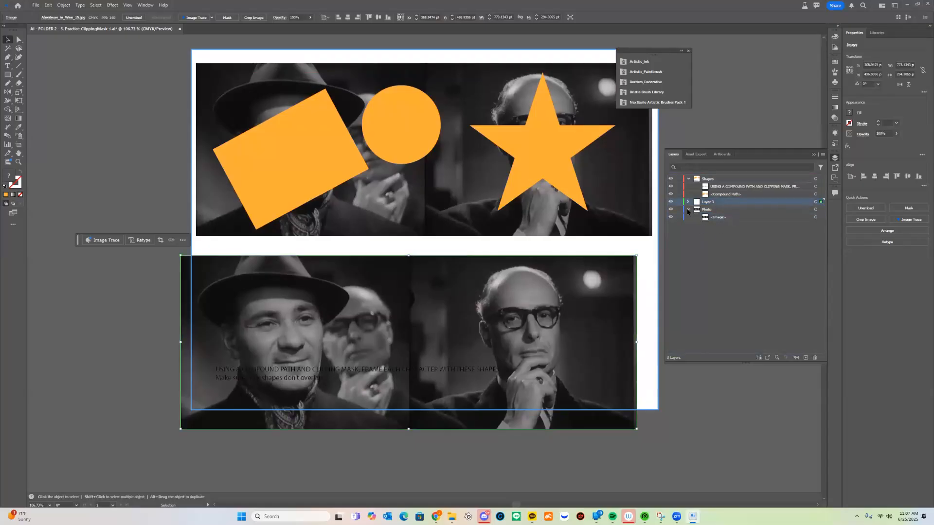
{"action": "left_click", "coordinate": [688, 210]}
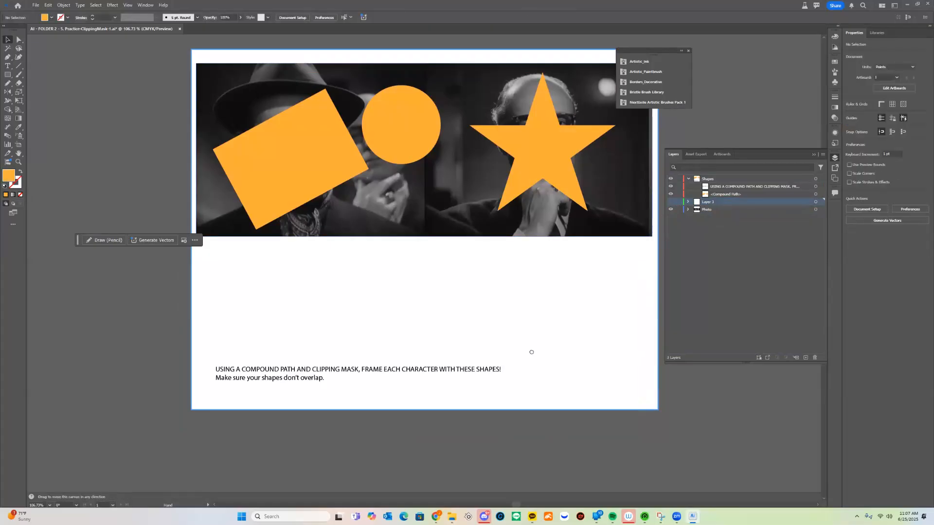
Make a clipping mask from the orange compound path and the original photo, and deselect the result
{"action": "left_click_drag", "start_coordinate": [530, 352], "coordinate": [500, 479]}
{"action": "left_click", "coordinate": [715, 210]}
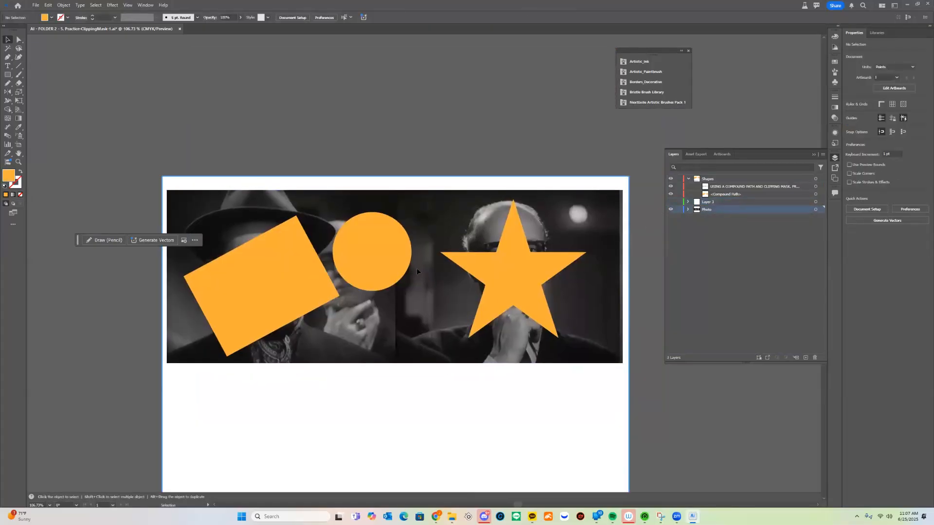
{"action": "key", "text": "ctrl+a"}
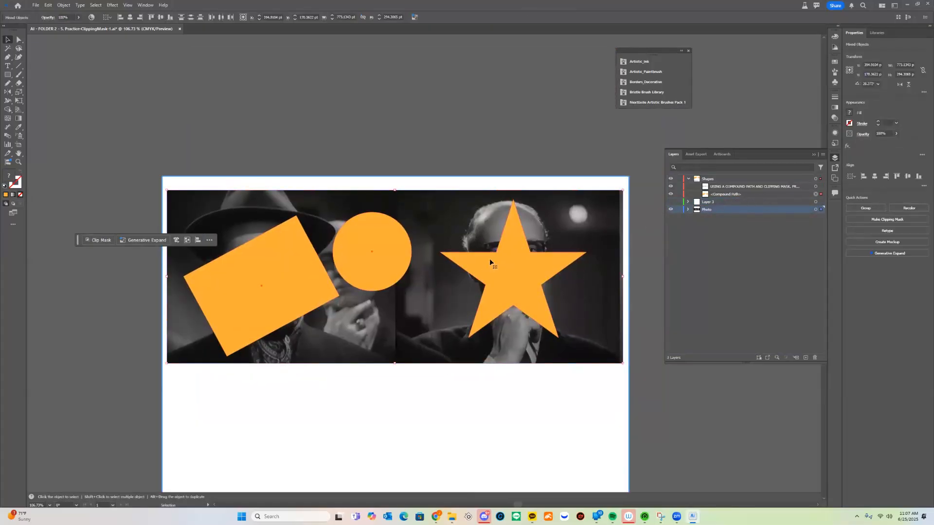
{"action": "right_click", "coordinate": [490, 261]}
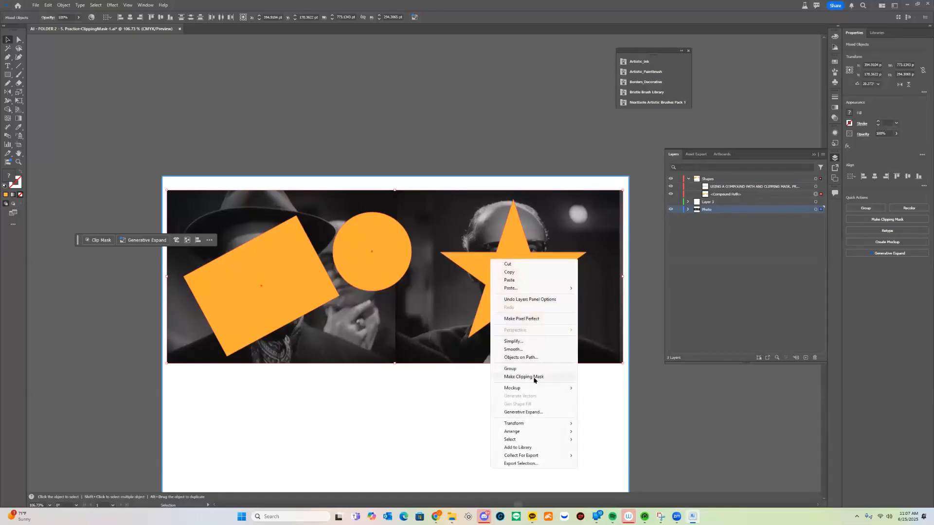
{"action": "left_click", "coordinate": [524, 377]}
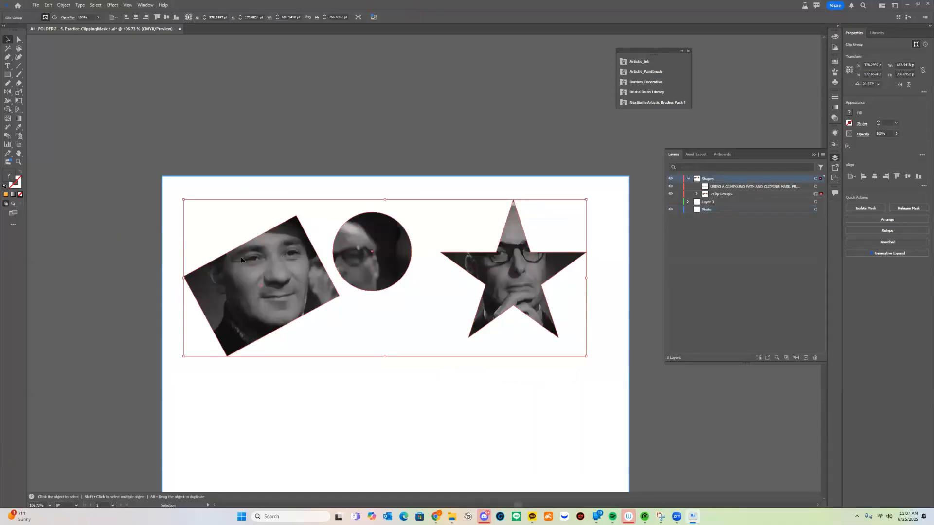
{"action": "left_click", "coordinate": [379, 330]}
Move the masked shapes slightly up and to the right, toward the artboard's upper edge
{"action": "key", "text": "space"}
{"action": "left_click_drag", "start_coordinate": [396, 341], "coordinate": [455, 263]}
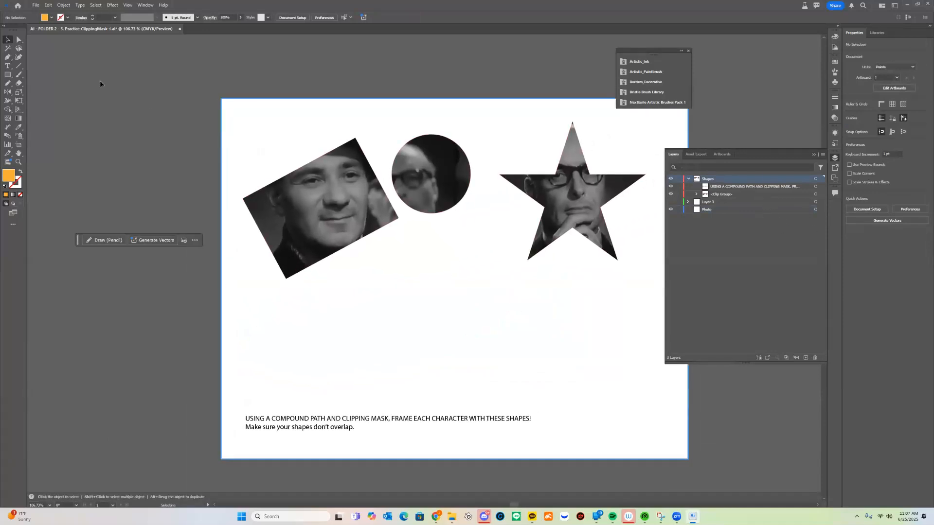
{"action": "left_click_drag", "start_coordinate": [412, 177], "coordinate": [419, 152]}
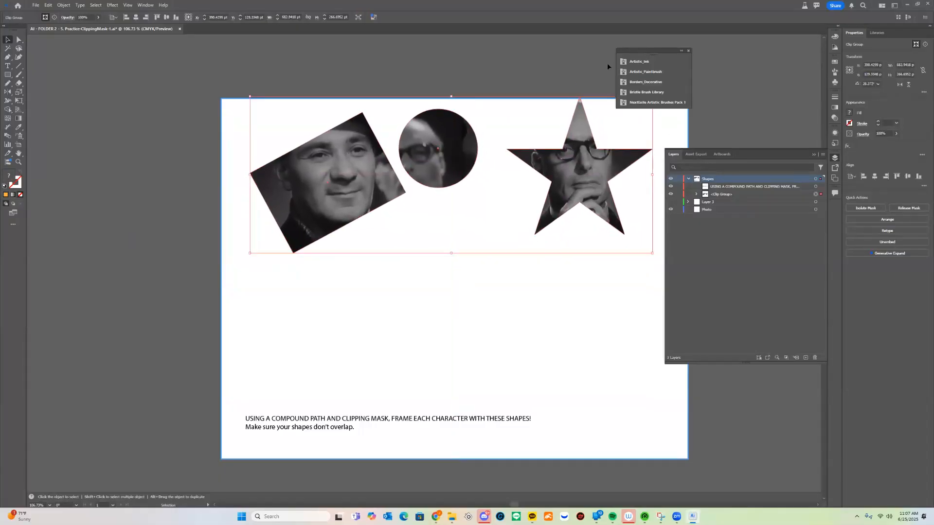
{"action": "left_click_drag", "start_coordinate": [475, 186], "coordinate": [465, 184]}
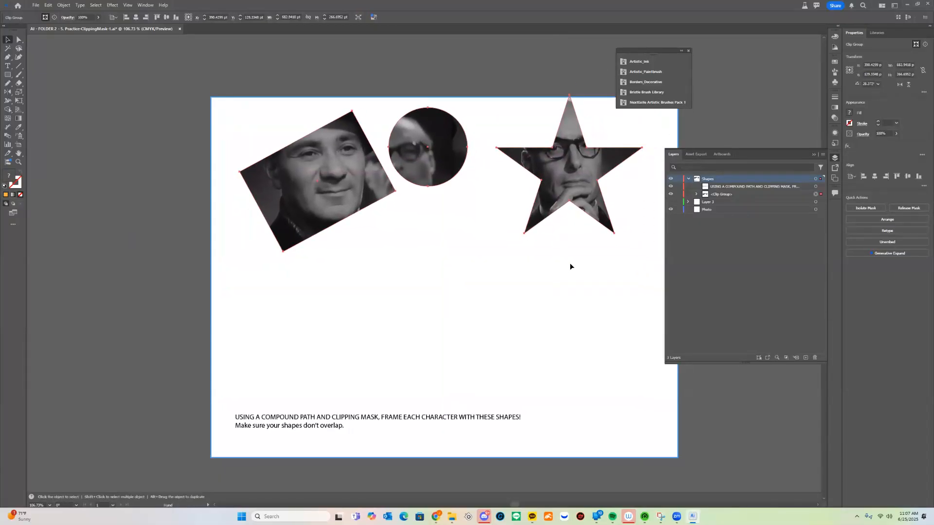
Show the layer with the photo copy and fit the copy below the masked shapes on the artboard
{"action": "left_click", "coordinate": [671, 205]}
{"action": "left_click_drag", "start_coordinate": [570, 292], "coordinate": [588, 245]}
Move the two-line instruction text off the artboard and delete it
{"action": "left_click_drag", "start_coordinate": [392, 422], "coordinate": [127, 356]}
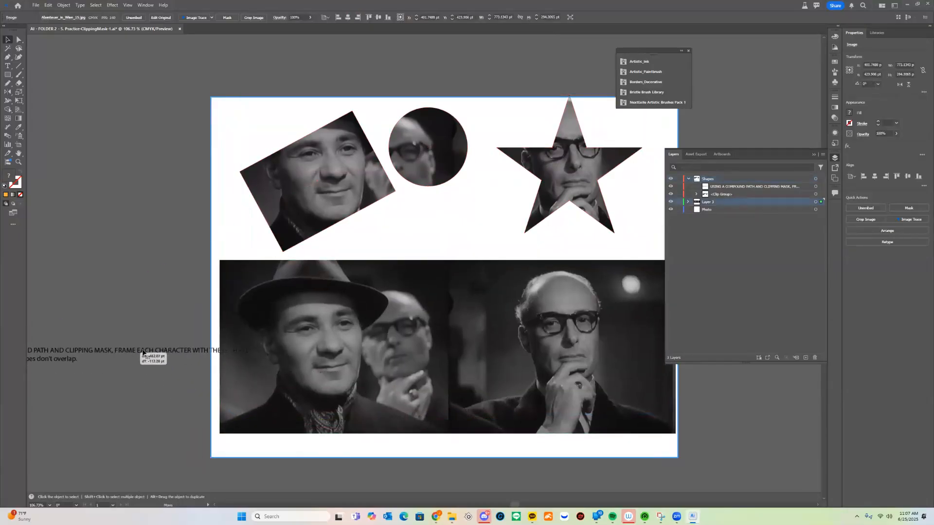
{"action": "key", "text": "Delete"}
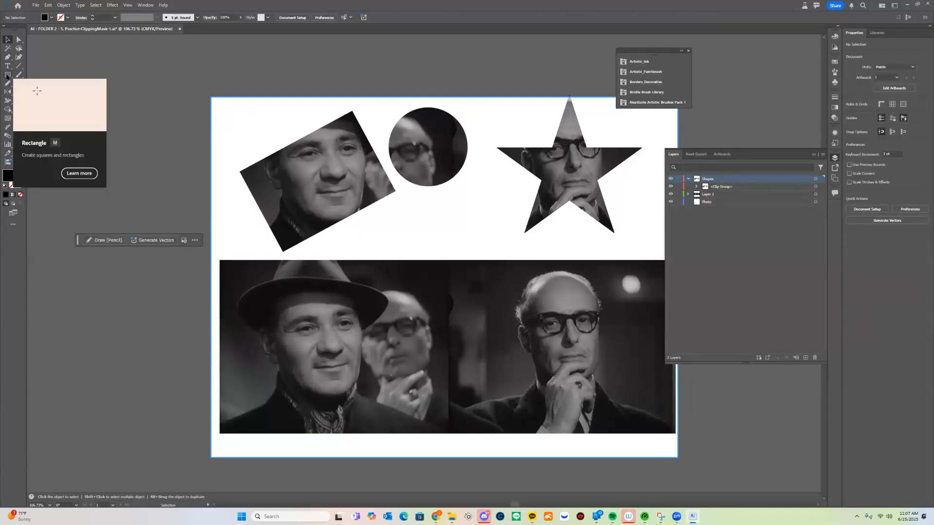
Create a wide area-text box starting beside the artboard and overlapping the lower photo, and enter "WHO?"
{"action": "left_click", "coordinate": [7, 66]}
{"action": "left_click", "coordinate": [38, 67]}
{"action": "left_click_drag", "start_coordinate": [86, 291], "coordinate": [571, 405]}
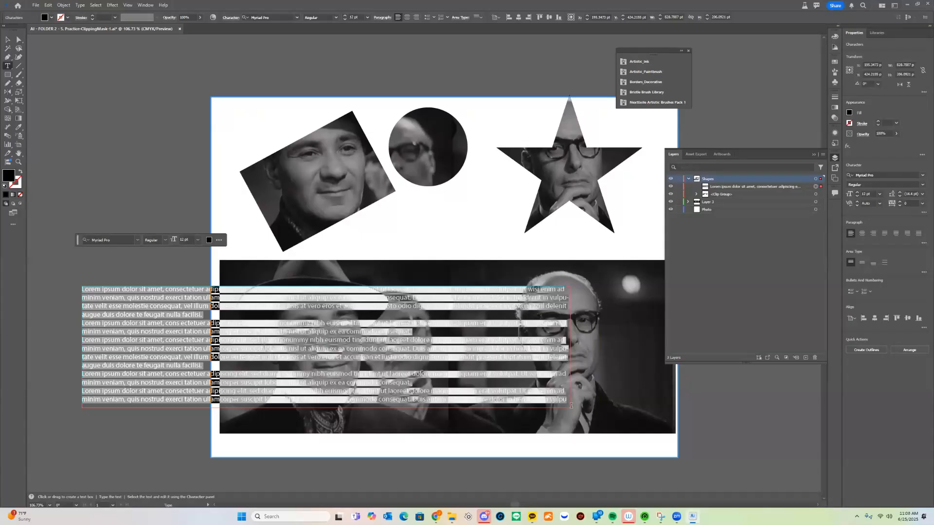
{"action": "type", "text": "W"}
Enlarge the whole "WHO?" text to 172 pt
{"action": "key", "text": "ctrl+a"}
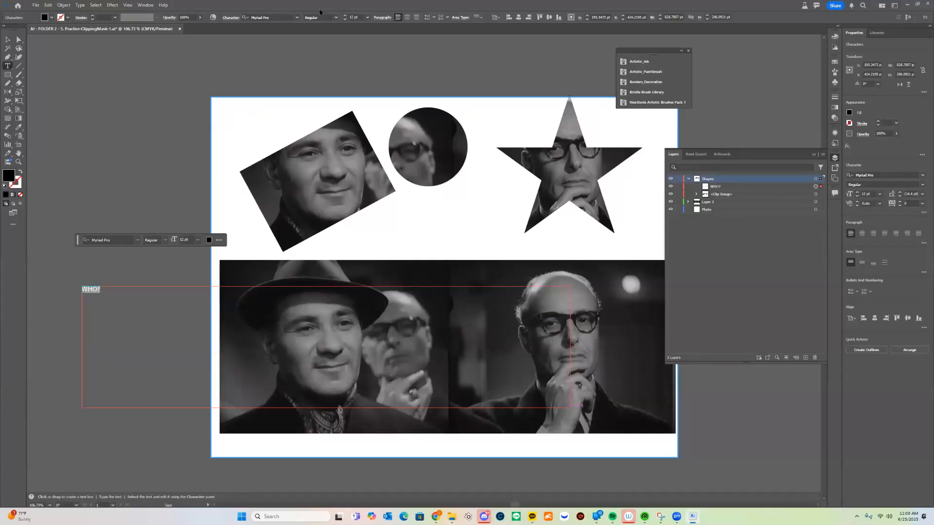
{"action": "left_click", "coordinate": [368, 18]}
{"action": "left_click", "coordinate": [377, 148]}
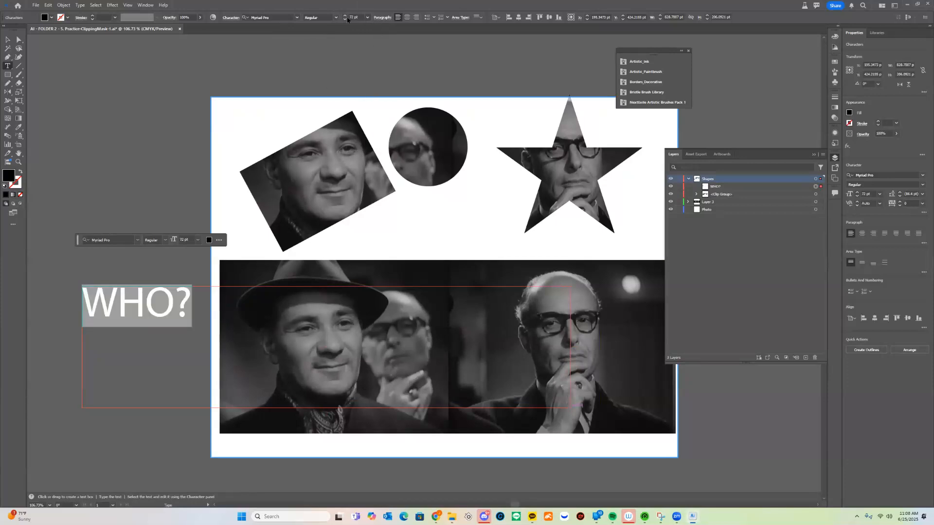
{"action": "left_click", "coordinate": [344, 17]}
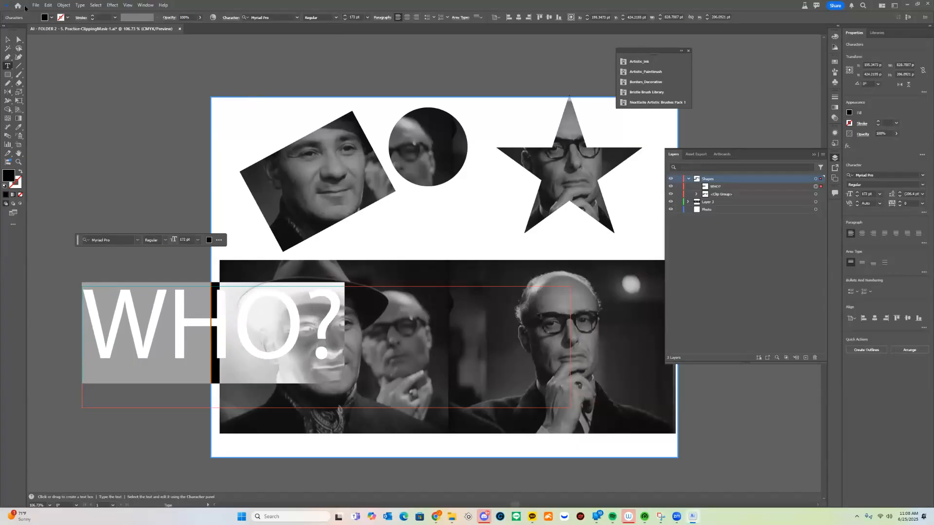
Move the "WHO?" text up and to the left so it sits beside the artboard
{"action": "left_click", "coordinate": [10, 40]}
{"action": "left_click_drag", "start_coordinate": [231, 341], "coordinate": [169, 281]}
{"action": "scroll", "coordinate": [432, 337], "scroll_direction": "down", "scroll_amount": 3}
Change the font of the "WHO?" text to Prototype
{"action": "key", "text": "Return"}
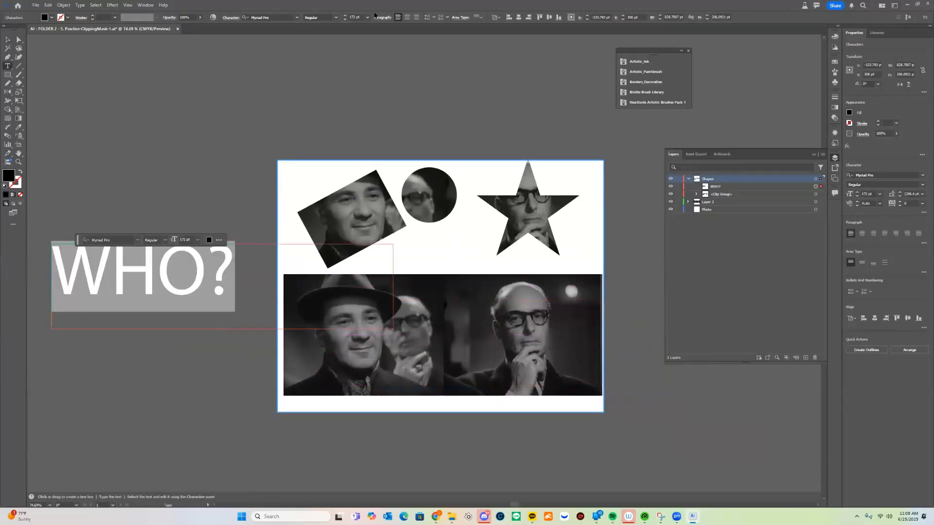
{"action": "left_click", "coordinate": [296, 19]}
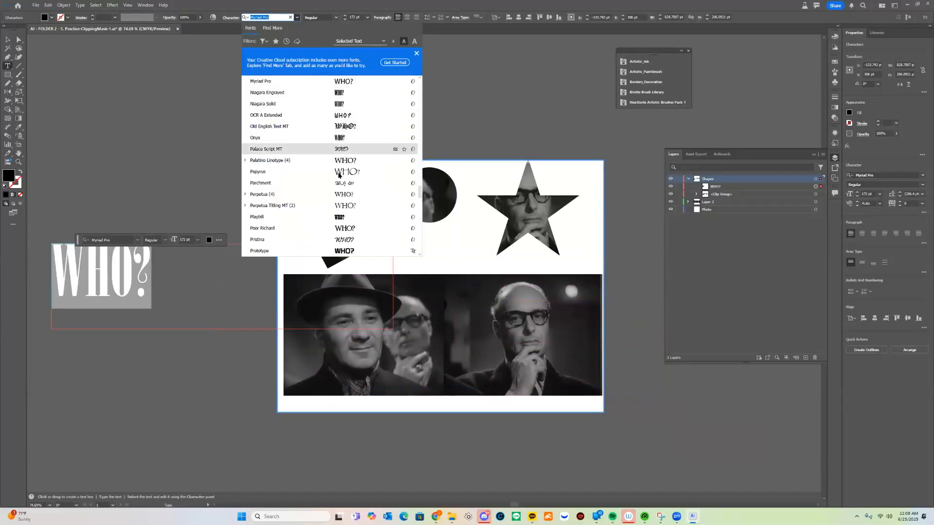
{"action": "left_click", "coordinate": [344, 251]}
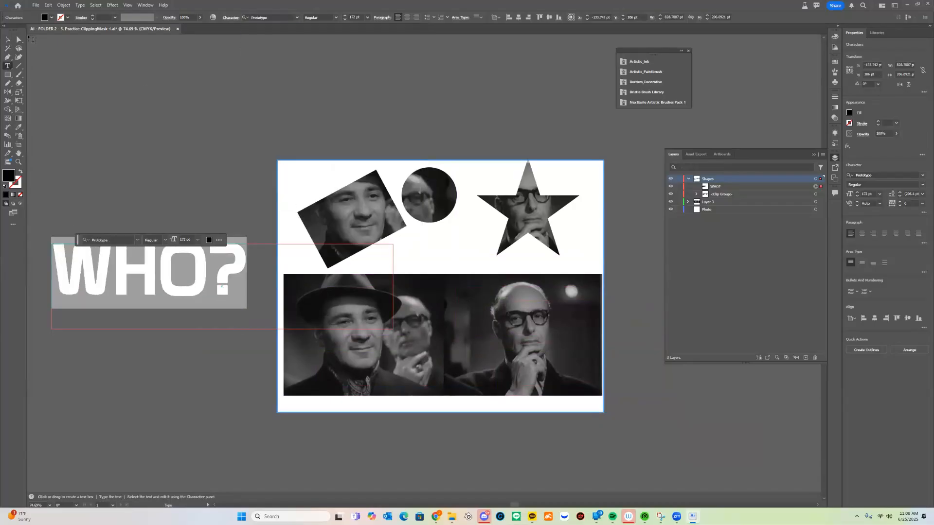
Move the "WHO?" text down so it is level with the lower photo, still beside the artboard
{"action": "left_click", "coordinate": [18, 41]}
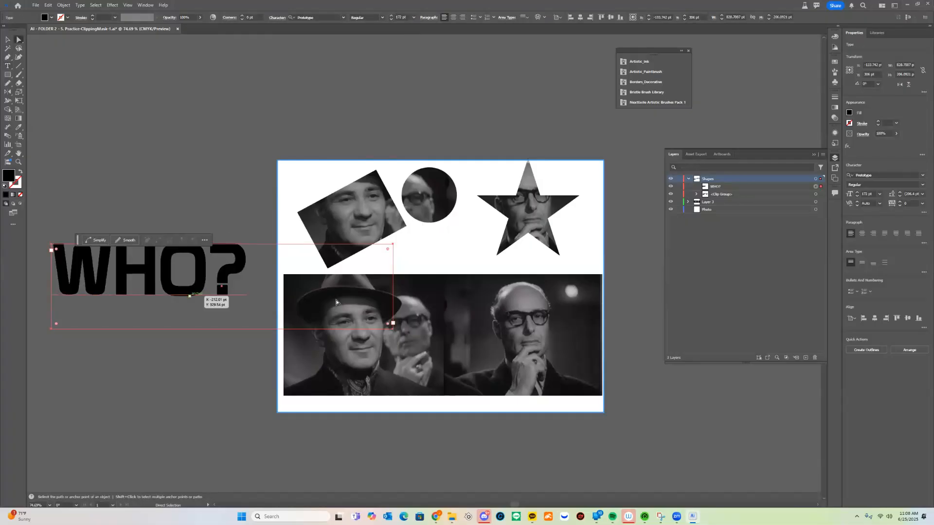
{"action": "left_click_drag", "start_coordinate": [181, 247], "coordinate": [184, 281]}
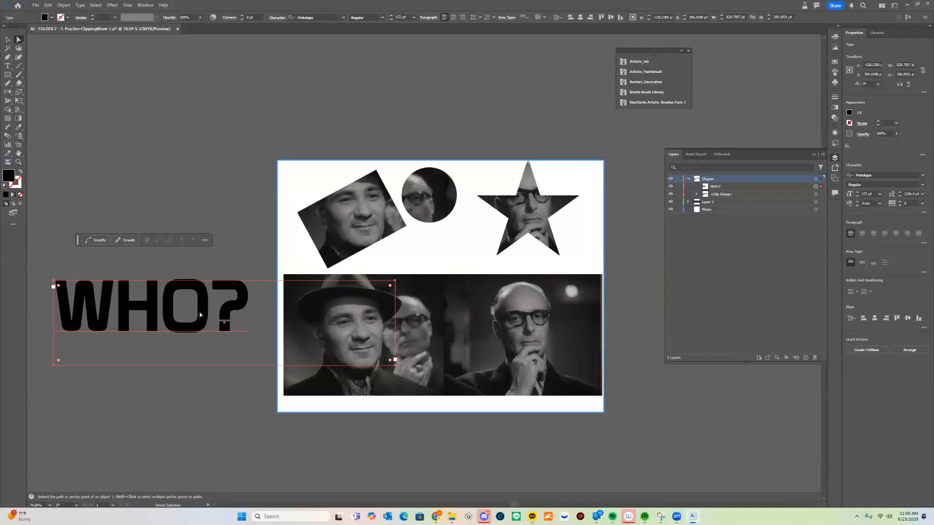
{"action": "left_click_drag", "start_coordinate": [201, 314], "coordinate": [203, 314]}
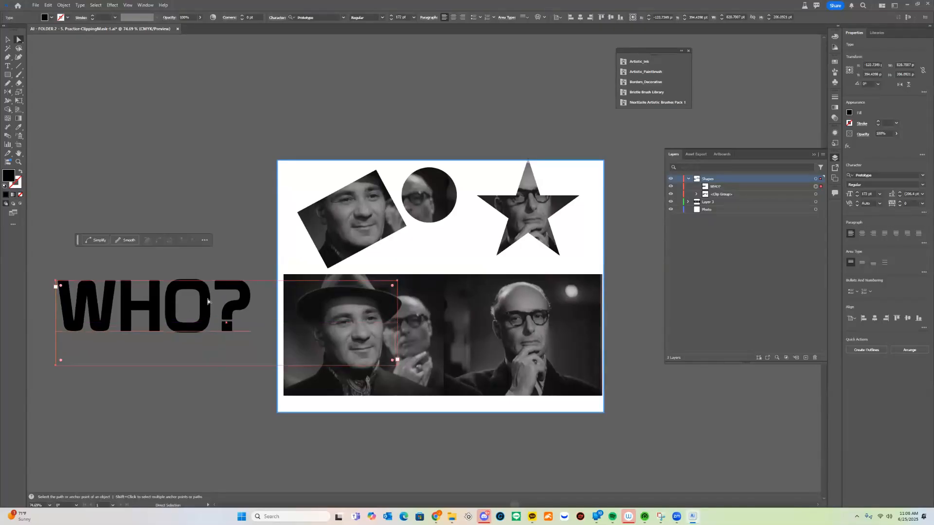
Try expanding the "WHO?" text with Object and Fill, pull an anchor point at the top of the W, and undo these changes
{"action": "left_click", "coordinate": [63, 5]}
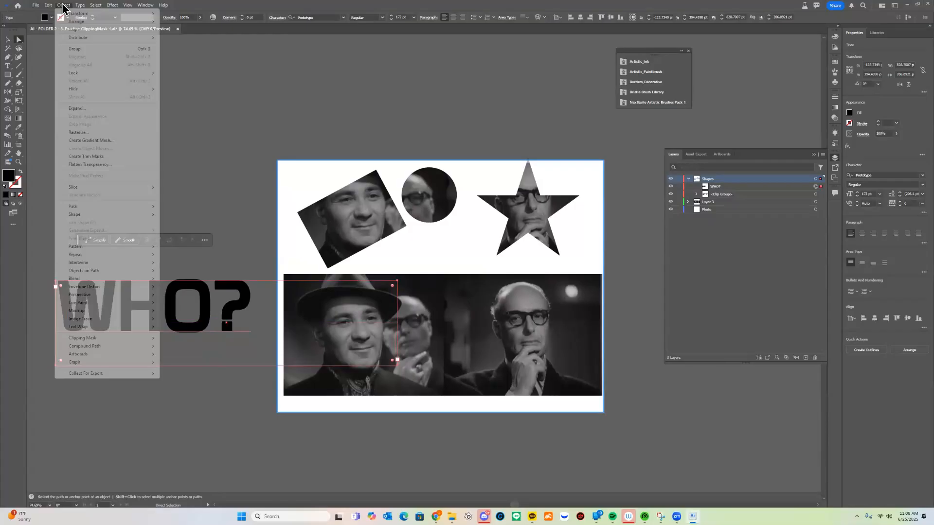
{"action": "left_click", "coordinate": [104, 109]}
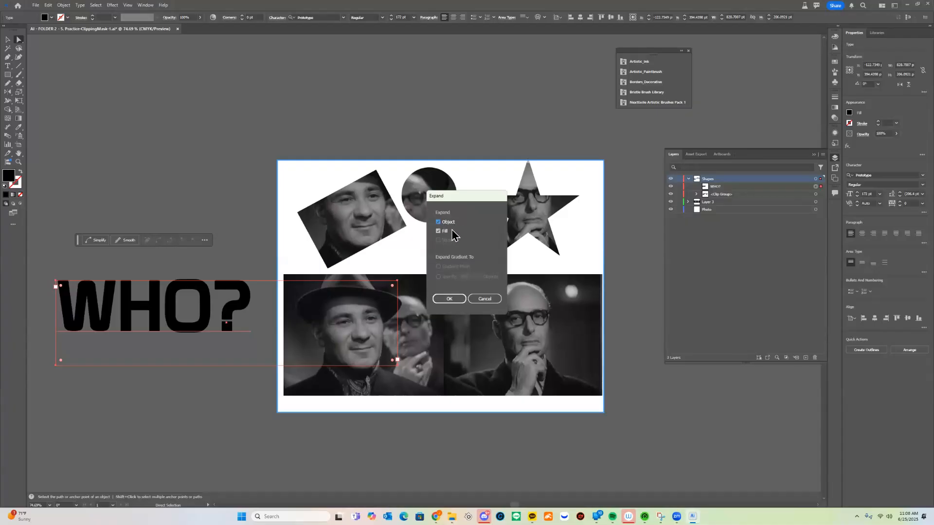
{"action": "left_click", "coordinate": [450, 299]}
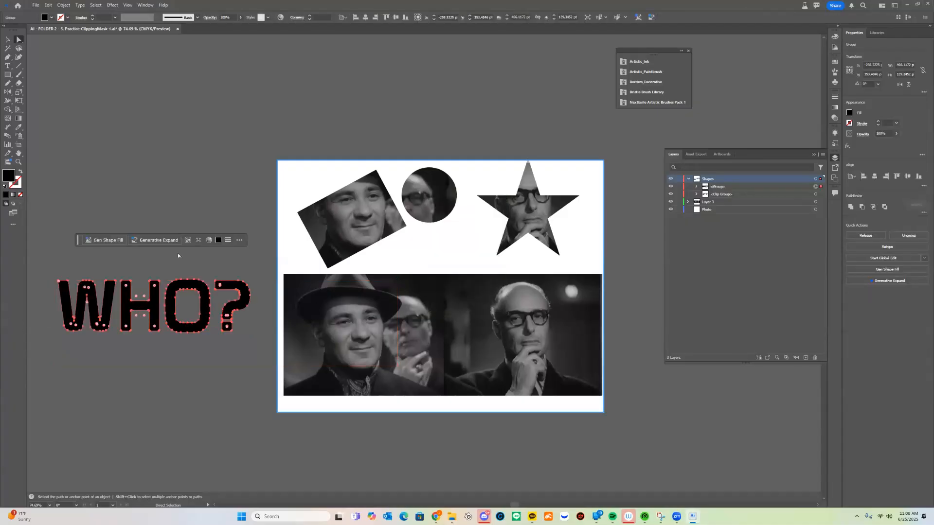
{"action": "left_click_drag", "start_coordinate": [111, 282], "coordinate": [110, 258]}
{"action": "key", "text": "ctrl+z"}
{"action": "key", "text": "ctrl+z"}
{"action": "key", "text": "ctrl+z"}
{"action": "key", "text": "ctrl+z"}
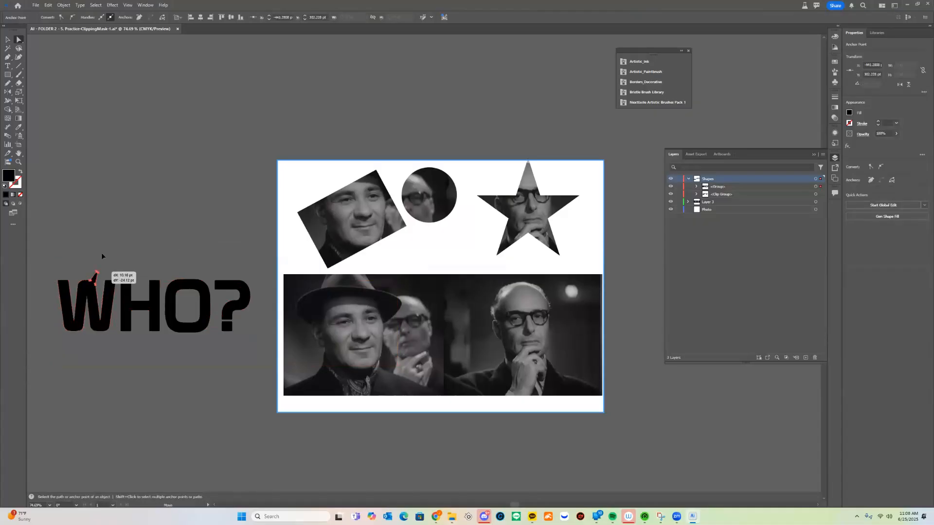
Expand the "WHO?" text into vector outlines and move the resulting group slightly down and to the right
{"action": "double_click", "coordinate": [207, 328]}
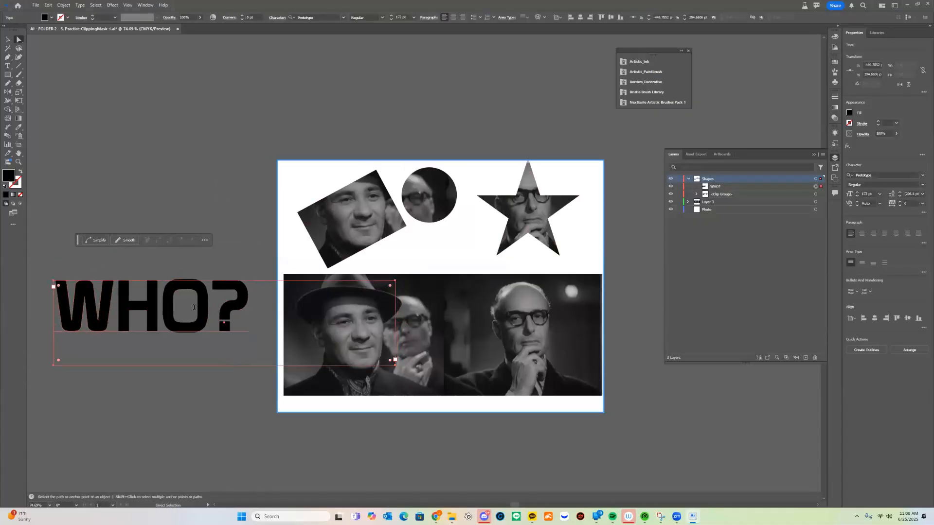
{"action": "key", "text": "Escape"}
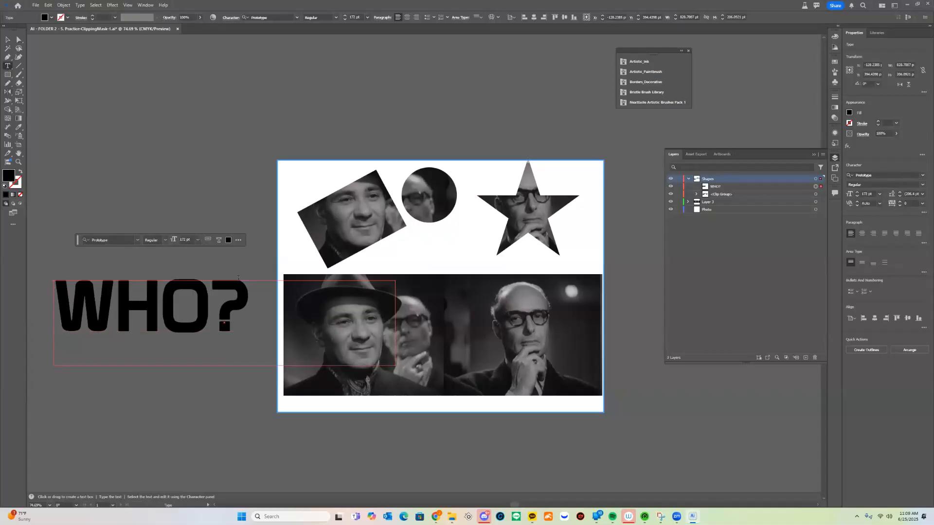
{"action": "key", "text": "v"}
{"action": "left_click", "coordinate": [64, 5]}
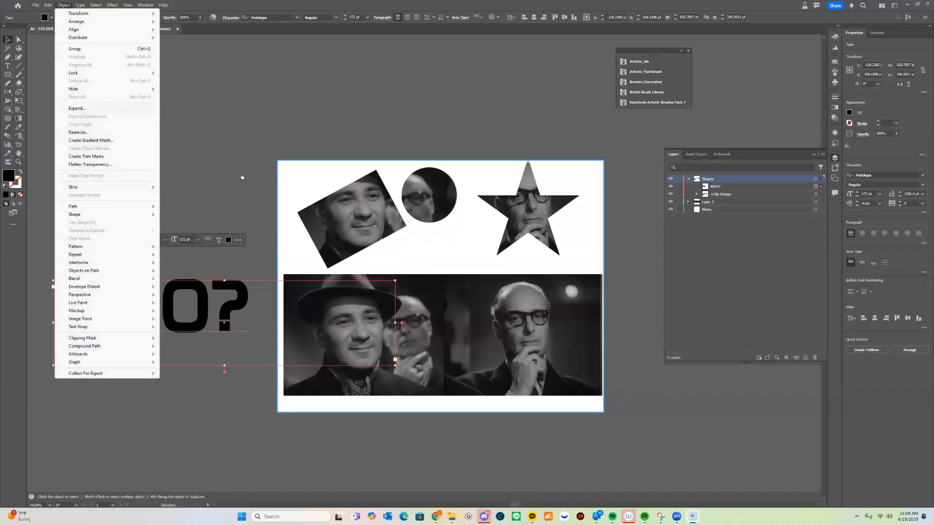
{"action": "left_click", "coordinate": [77, 108]}
{"action": "left_click", "coordinate": [447, 298]}
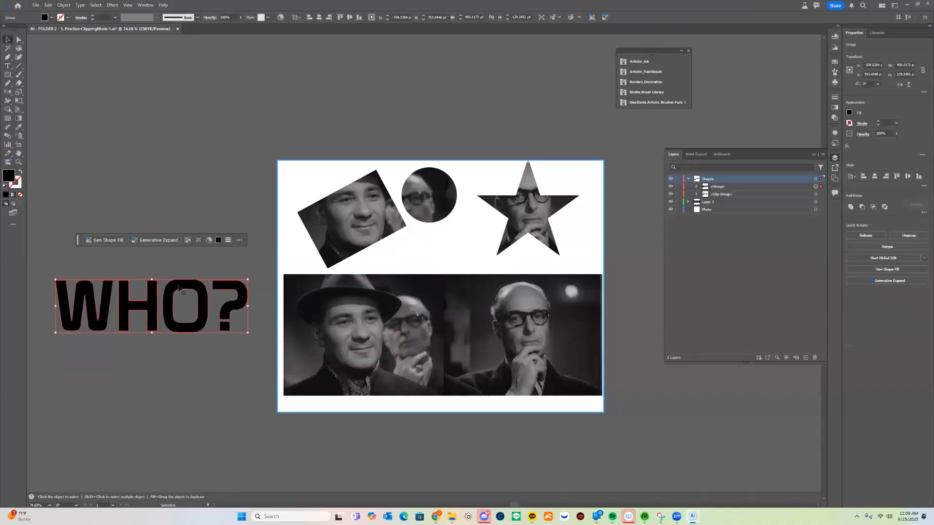
{"action": "left_click_drag", "start_coordinate": [169, 307], "coordinate": [176, 332]}
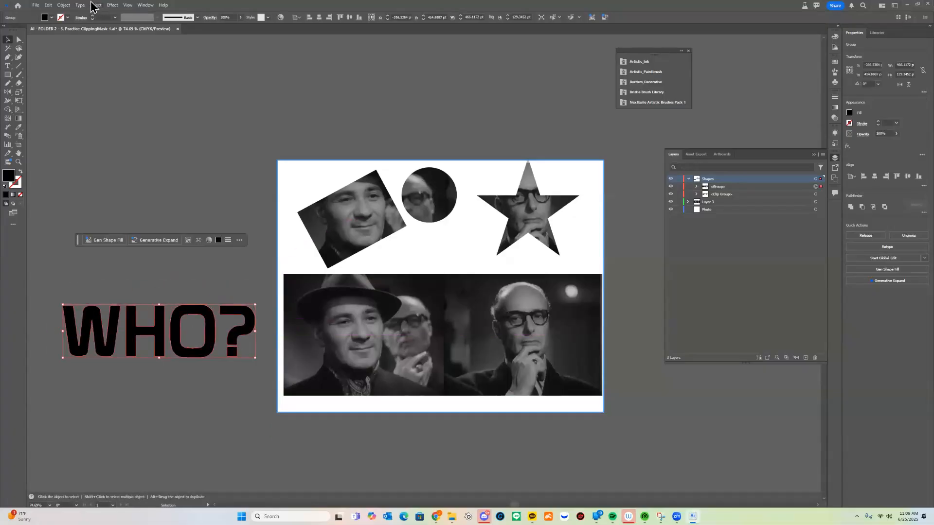
Turn the expanded "WHO?" letter group into a single compound path
{"action": "left_click", "coordinate": [63, 6]}
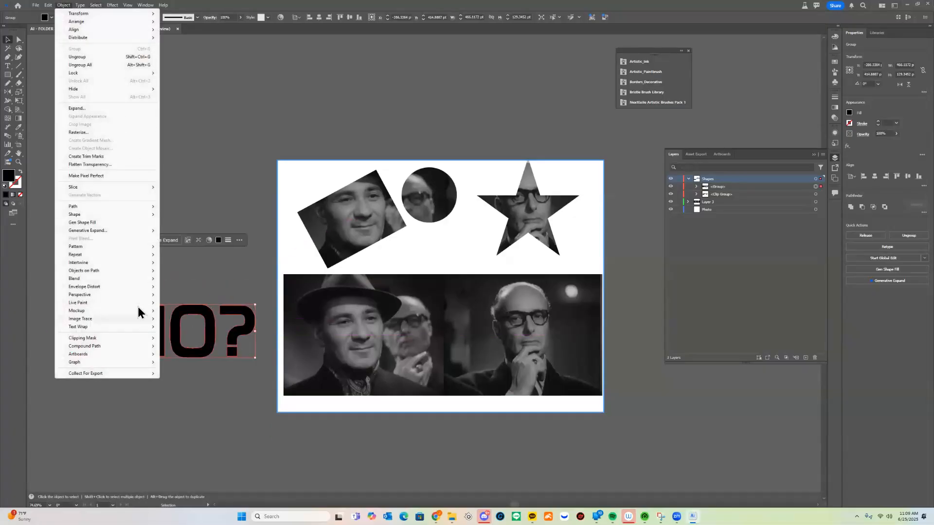
{"action": "mouse_move", "coordinate": [129, 345]}
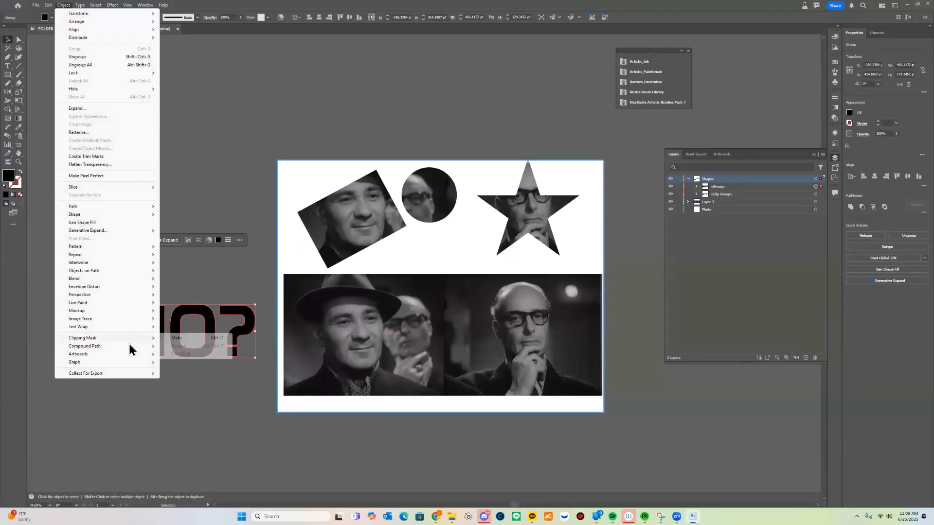
{"action": "left_click", "coordinate": [191, 346]}
Place the "WHO?" lettering over the lower photo and enlarge it to about 770 pt wide, spanning the photo's width
{"action": "left_click_drag", "start_coordinate": [199, 346], "coordinate": [422, 326]}
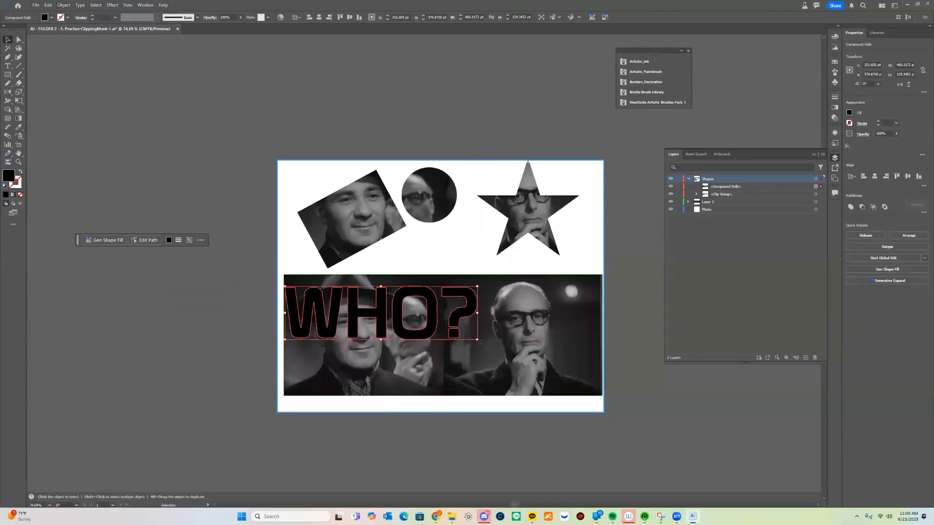
{"action": "left_click_drag", "start_coordinate": [478, 339], "coordinate": [608, 383]}
{"action": "left_click_drag", "start_coordinate": [570, 335], "coordinate": [566, 340]}
Select the "WHO?" compound path together with the lower photo and make a clipping mask from them
{"action": "left_click", "coordinate": [624, 301]}
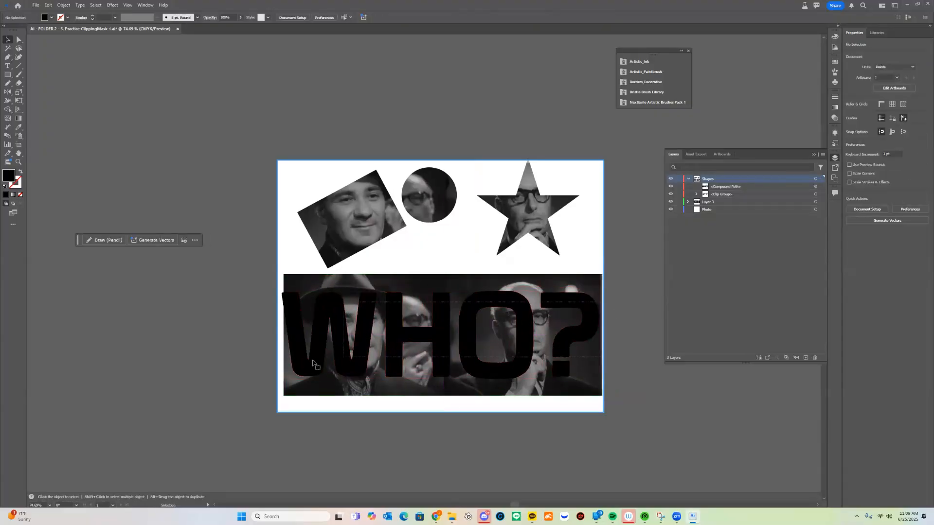
{"action": "left_click_drag", "start_coordinate": [625, 301], "coordinate": [510, 316]}
{"action": "right_click", "coordinate": [504, 304]}
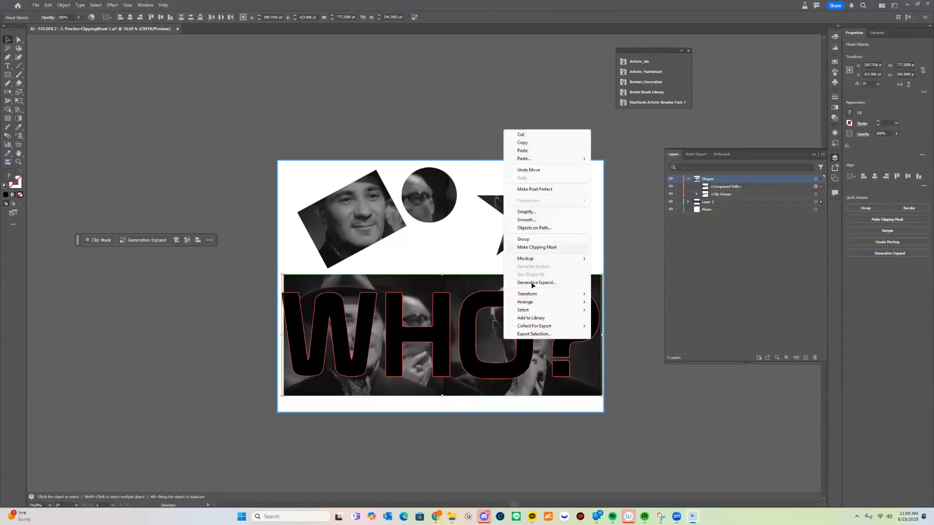
{"action": "left_click", "coordinate": [537, 247]}
Reposition the masked "WHO?" lettering so it sits horizontally centered in the lower part of the artboard
{"action": "left_click_drag", "start_coordinate": [533, 344], "coordinate": [528, 321]}
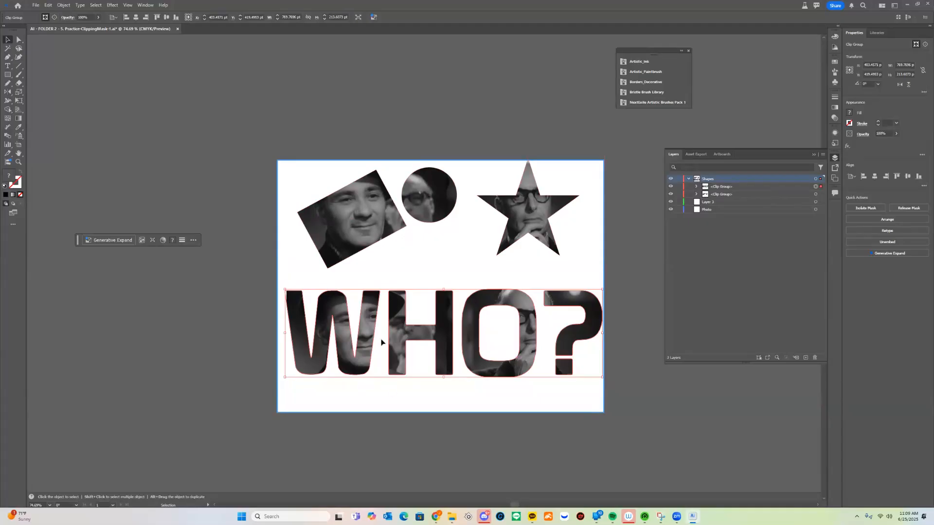
{"action": "left_click_drag", "start_coordinate": [462, 359], "coordinate": [514, 307]}
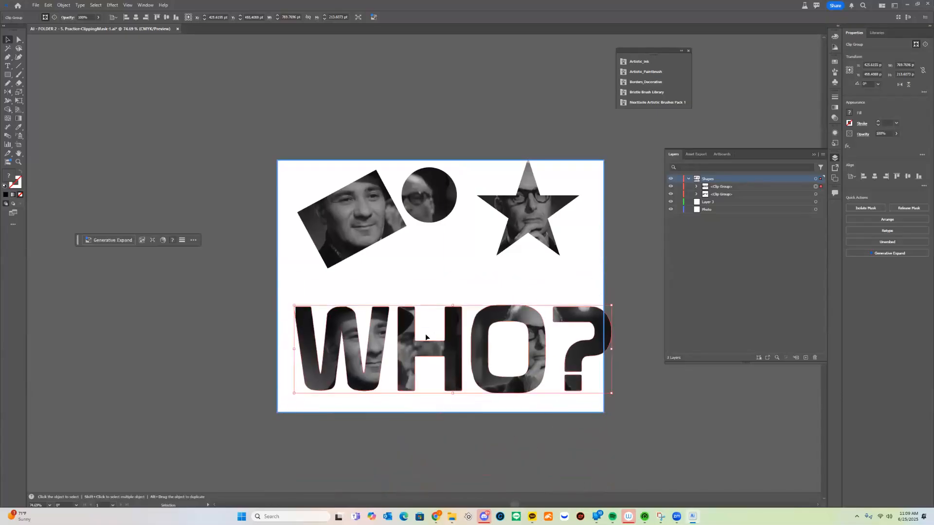
{"action": "left_click_drag", "start_coordinate": [582, 345], "coordinate": [569, 341]}
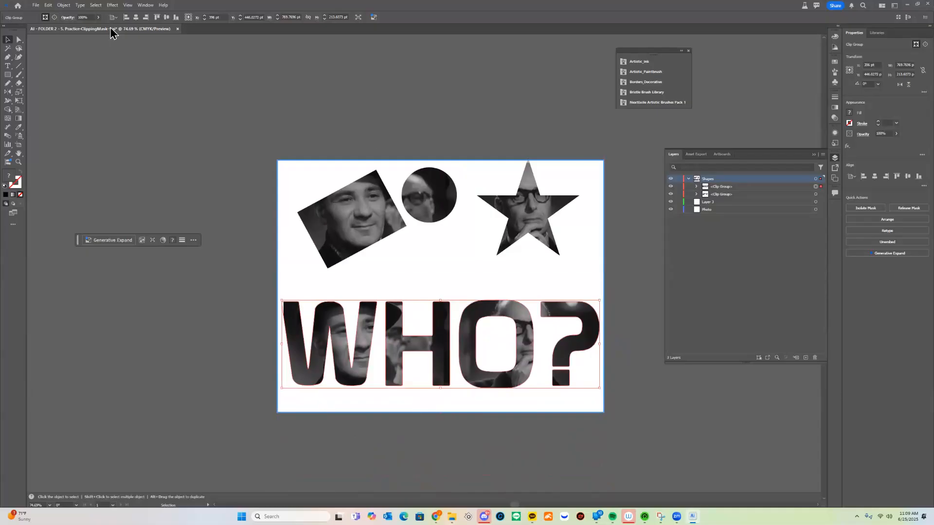
Save the document on the computer in Downloads as an Illustrator file, adding the student's full name before the existing file name
{"action": "left_click", "coordinate": [35, 5]}
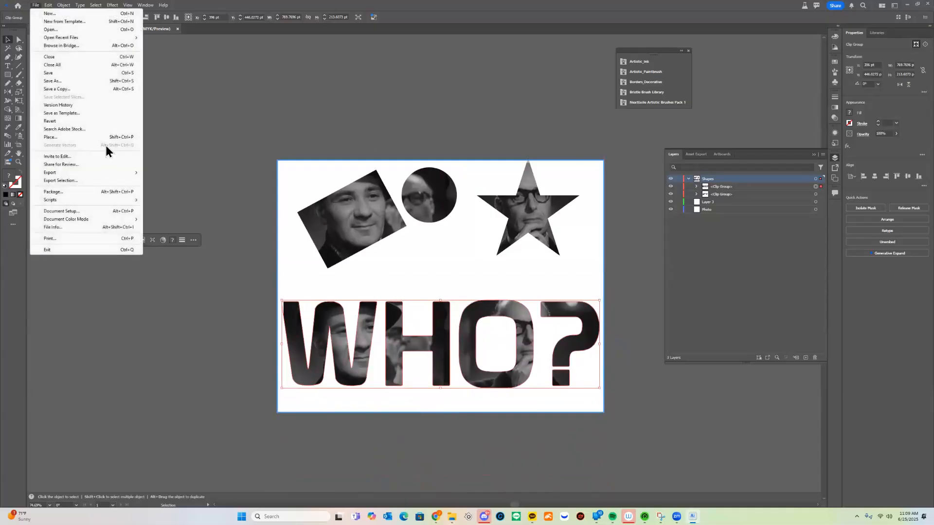
{"action": "left_click", "coordinate": [73, 81]}
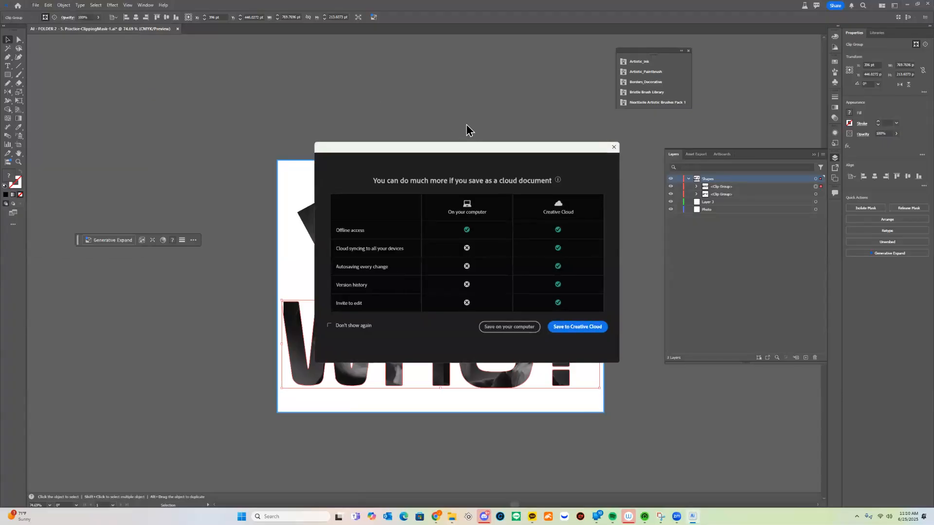
{"action": "left_click", "coordinate": [509, 326]}
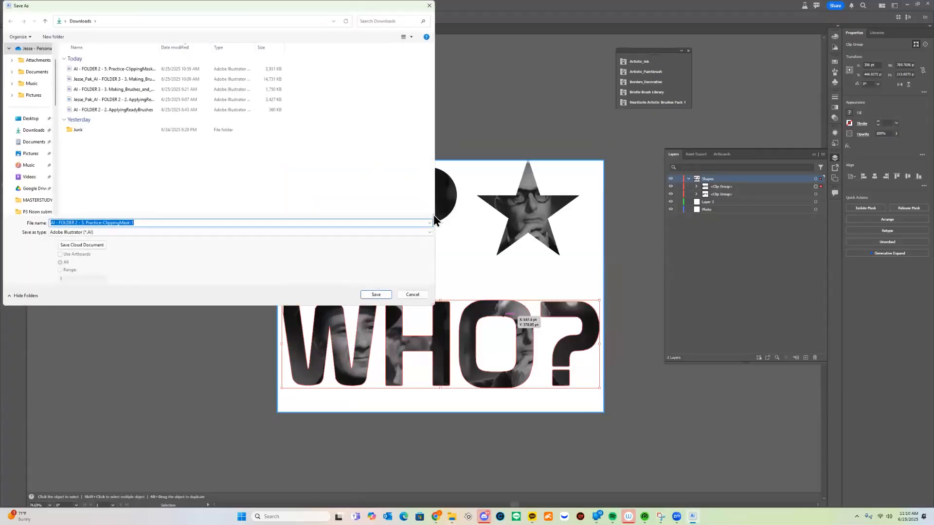
{"action": "key", "text": "Home"}
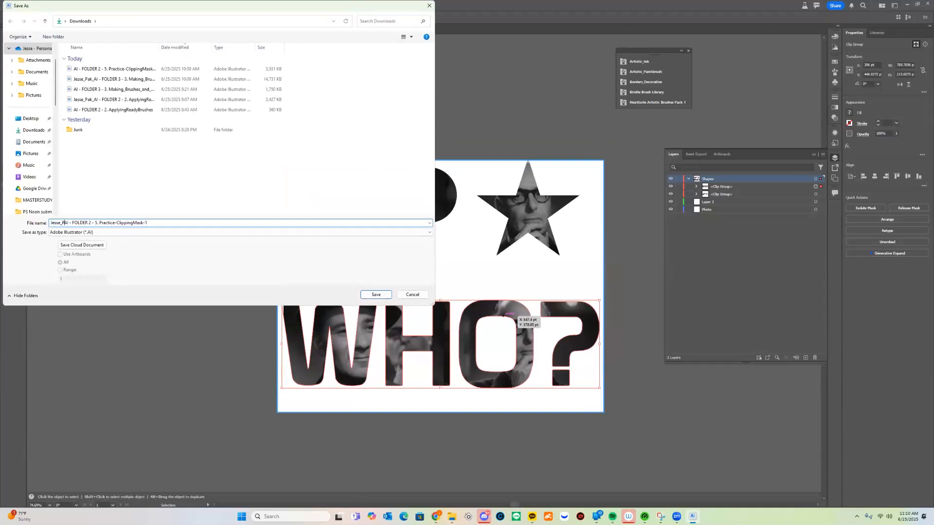
{"action": "key", "text": "Return"}
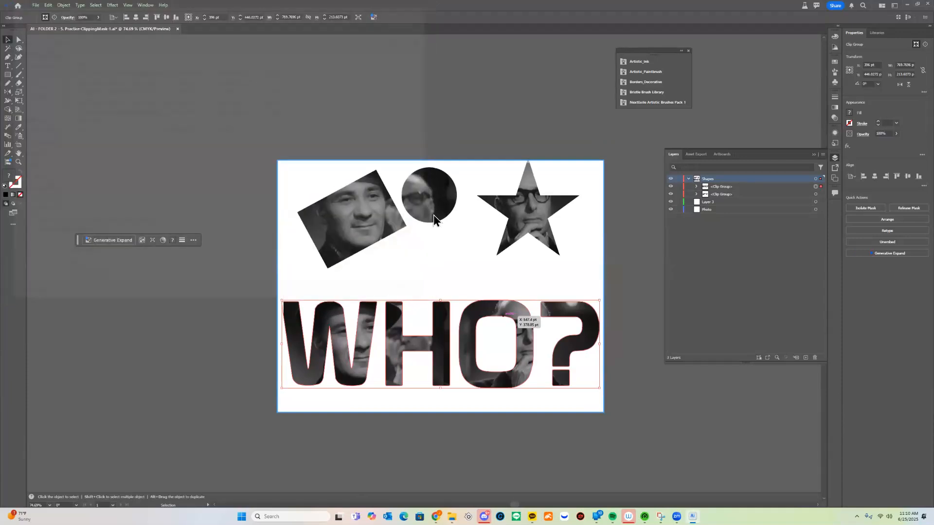
{"action": "key", "text": "Return"}
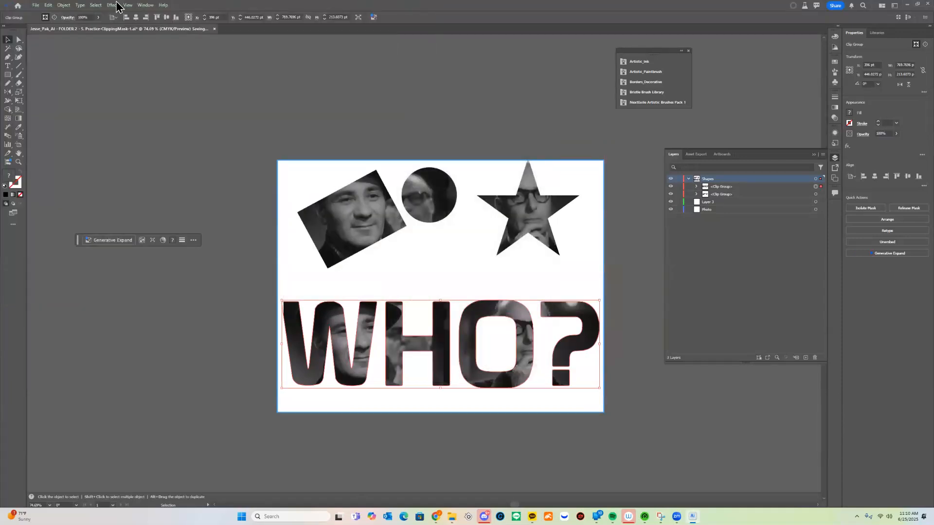
Export the artwork to Downloads as a JPEG with CMYK color, Medium quality 5 and Screen (72 ppi) resolution
{"action": "left_click", "coordinate": [36, 5]}
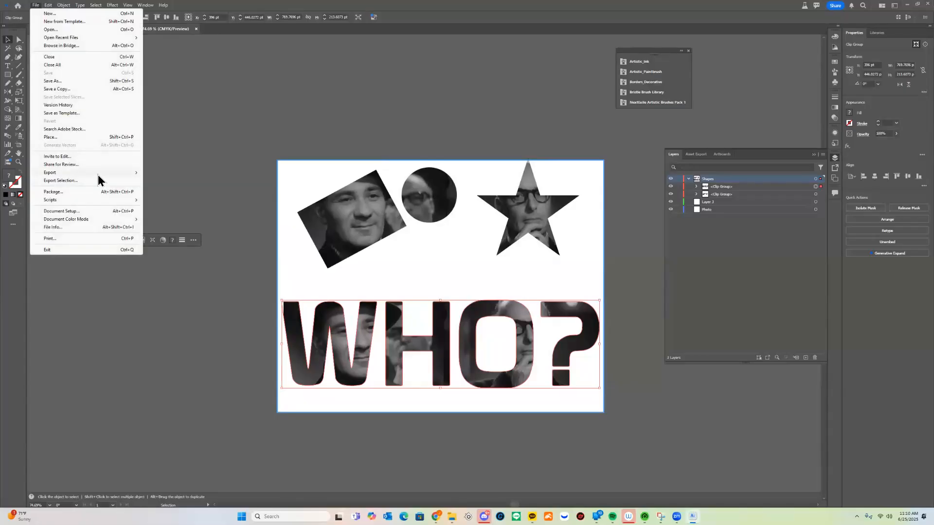
{"action": "mouse_move", "coordinate": [104, 172]}
{"action": "left_click", "coordinate": [170, 180]}
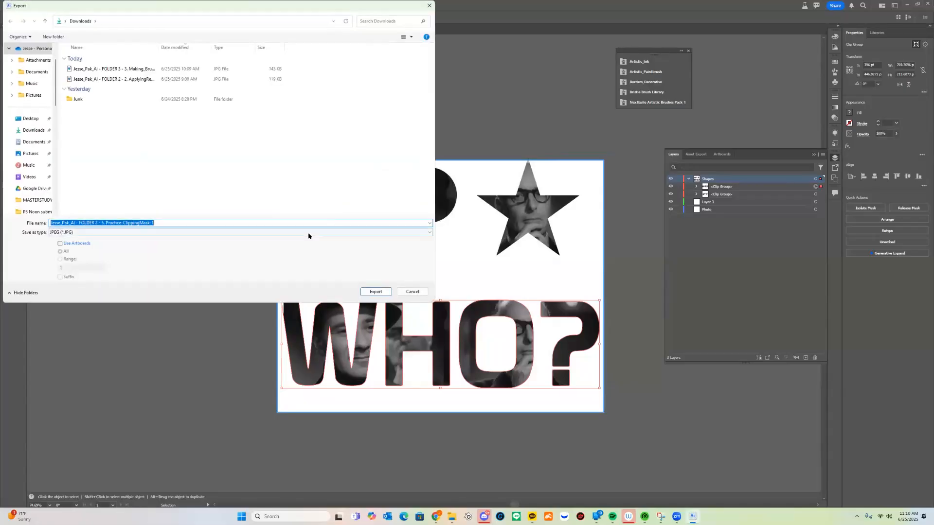
{"action": "left_click", "coordinate": [308, 233]}
{"action": "left_click", "coordinate": [246, 274]}
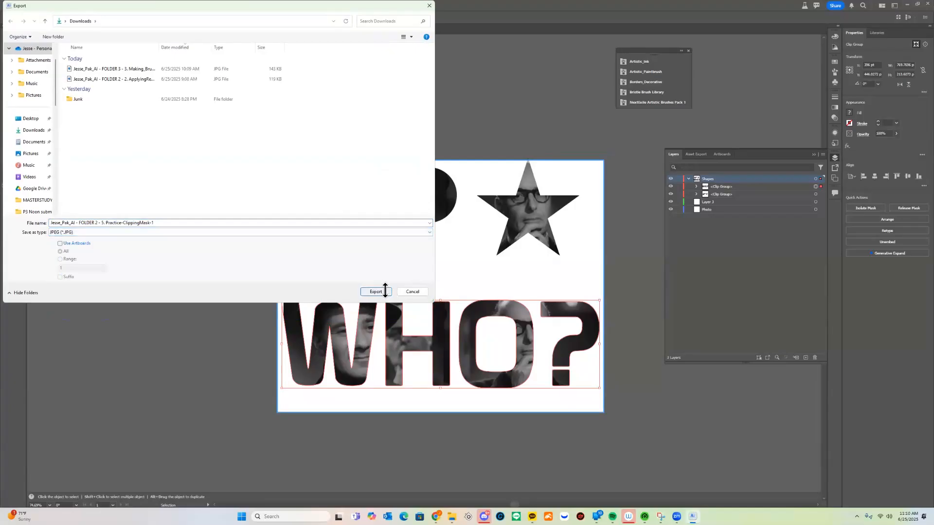
{"action": "left_click", "coordinate": [384, 291]}
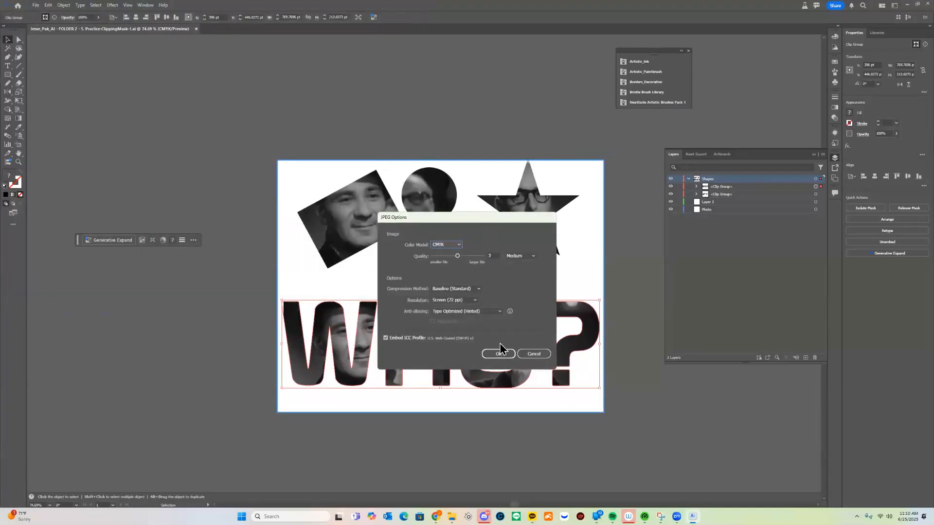
{"action": "left_click", "coordinate": [506, 358]}
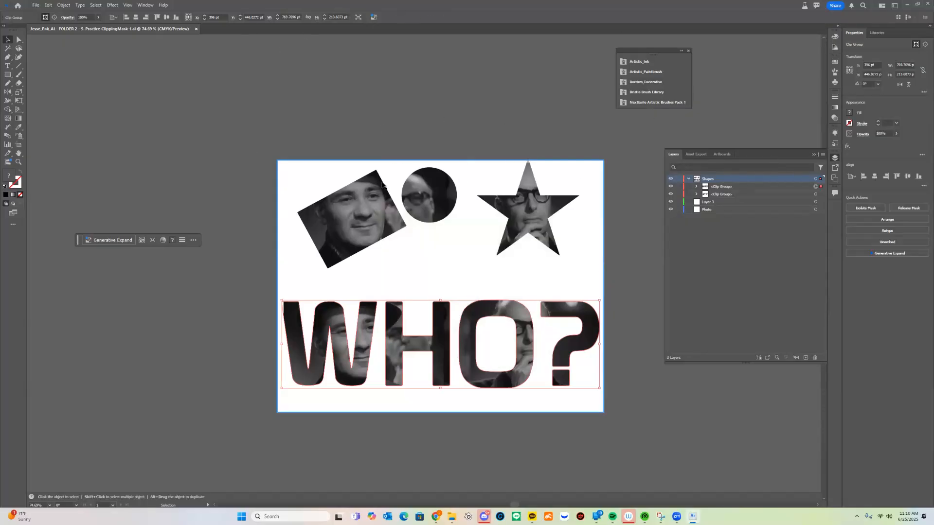
Move the masked rectangle, circle and star group down and slightly left, closer to the "WHO?" lettering
{"action": "left_click_drag", "start_coordinate": [393, 219], "coordinate": [388, 230]}
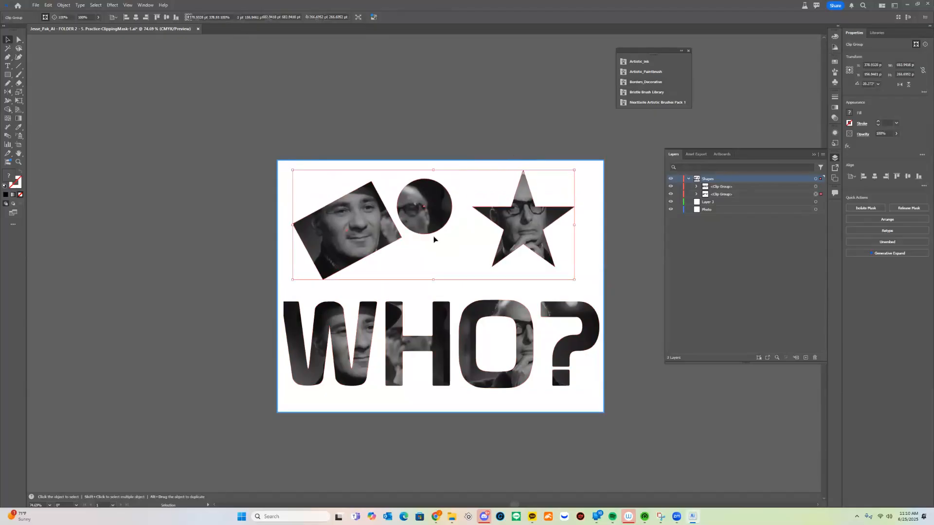
{"action": "left_click_drag", "start_coordinate": [527, 253], "coordinate": [524, 259]}
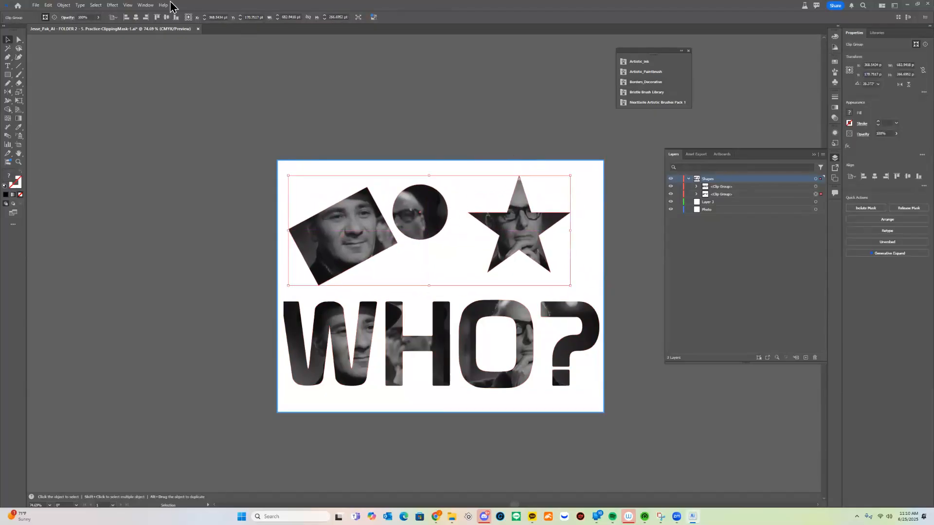